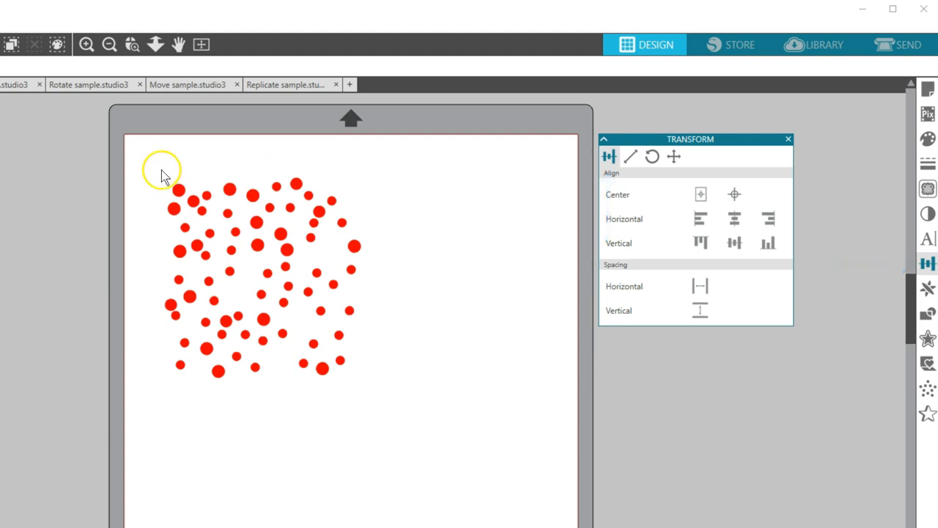
Center all the red dots on the page as one selection and move the Transform panel lower
left_click_drag(162, 176, 389, 391)
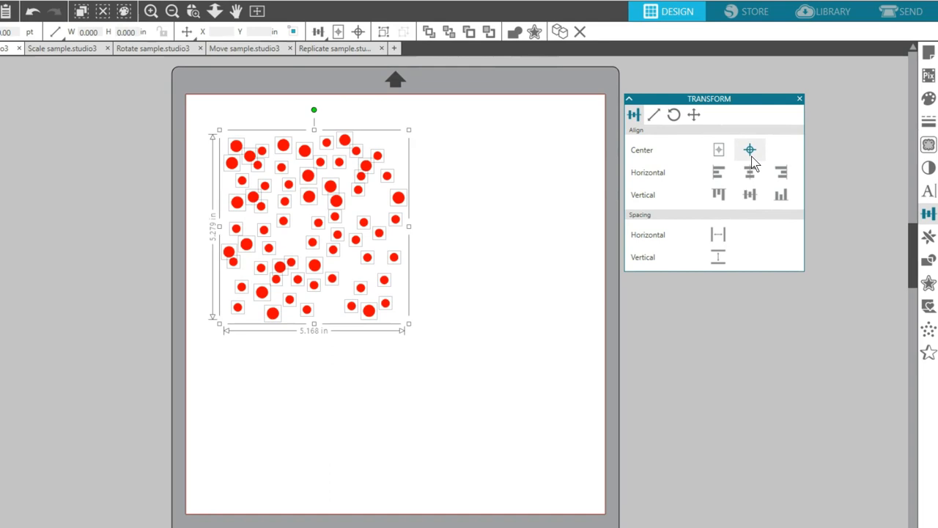
left_click(713, 169)
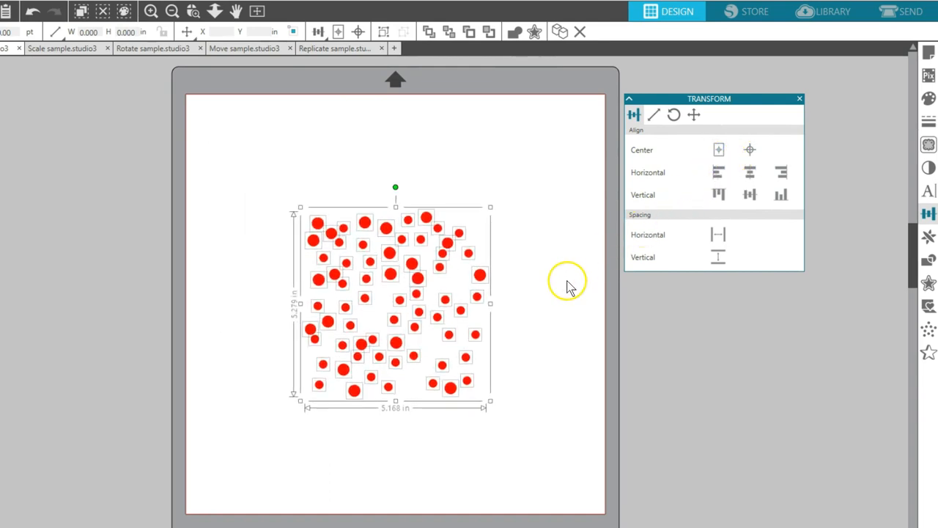
left_click_drag(645, 98, 648, 195)
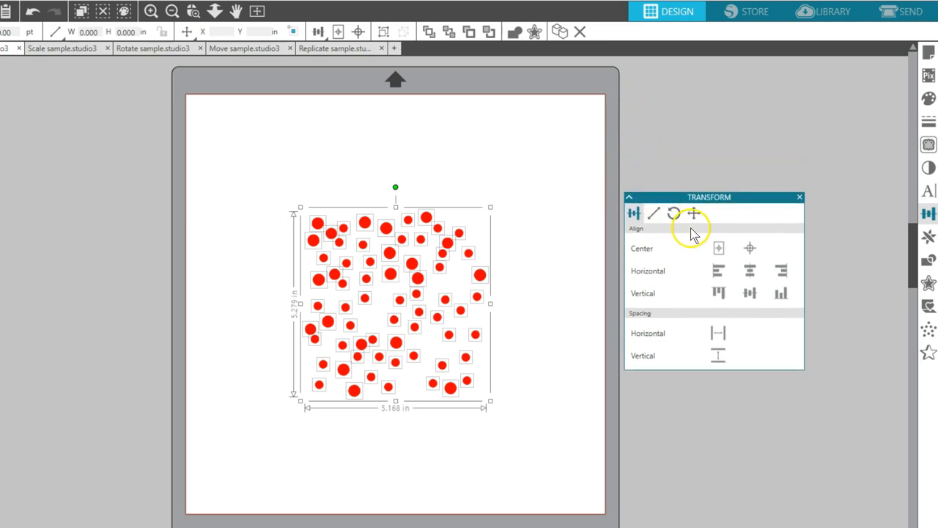
Try stacking all the dots on one shared center point, and undo that alignment
left_click(749, 250)
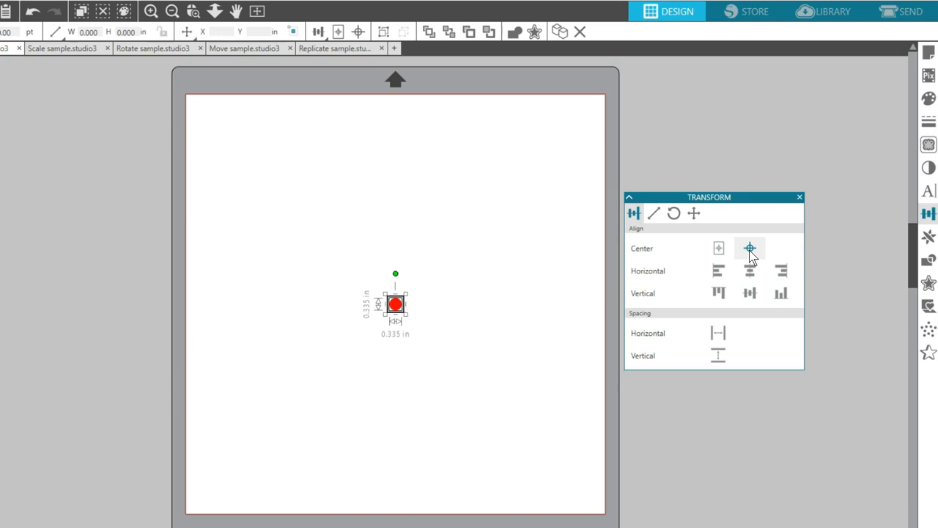
left_click(32, 11)
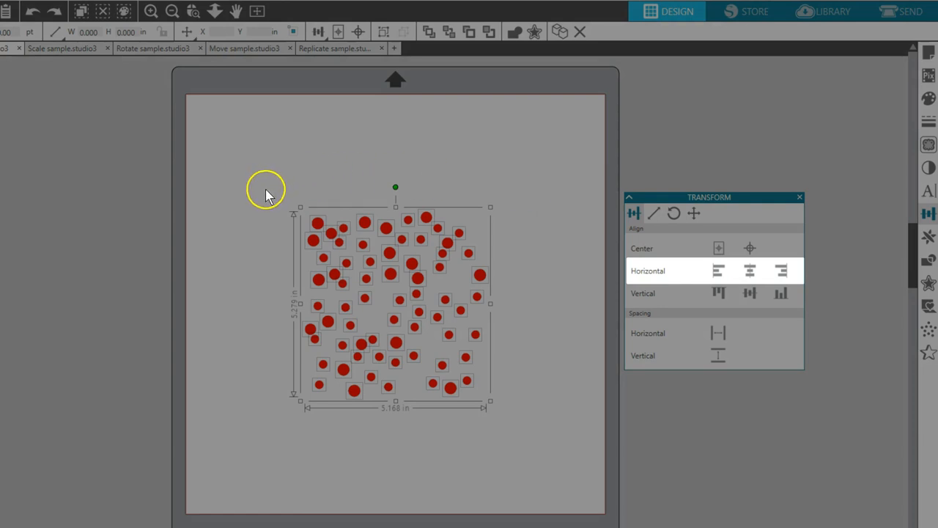
Align the left third of the dots by left edges, the middle third by horizontal centers and the right third by right edges
left_click_drag(266, 194, 367, 407)
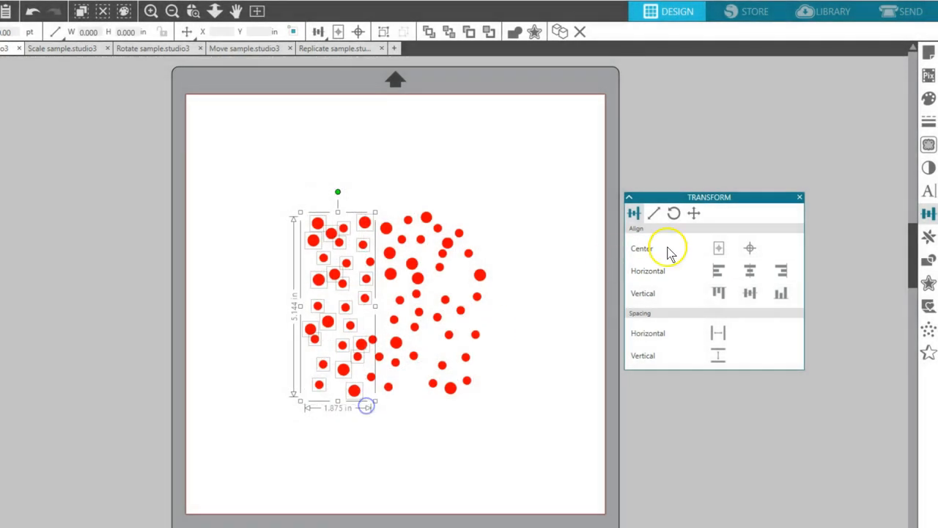
left_click(716, 270)
left_click_drag(367, 203, 419, 404)
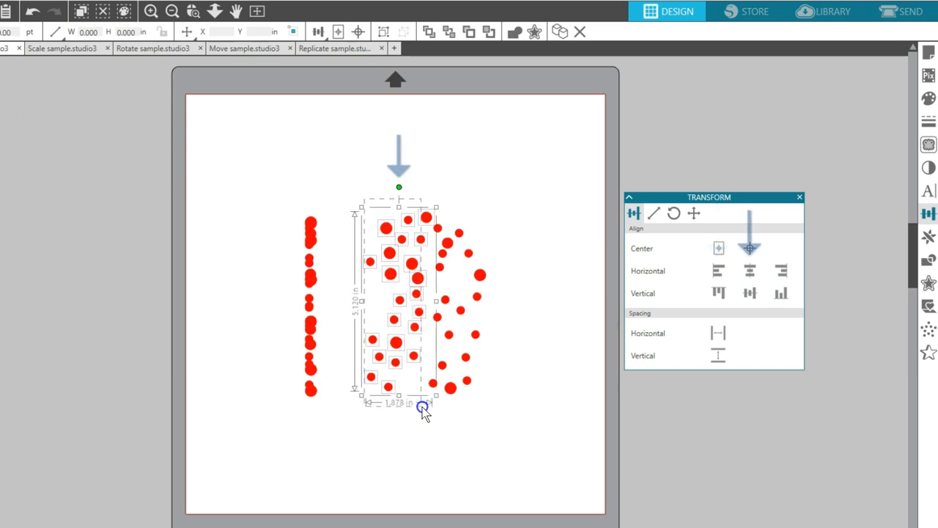
left_click(748, 270)
left_click_drag(523, 203, 430, 408)
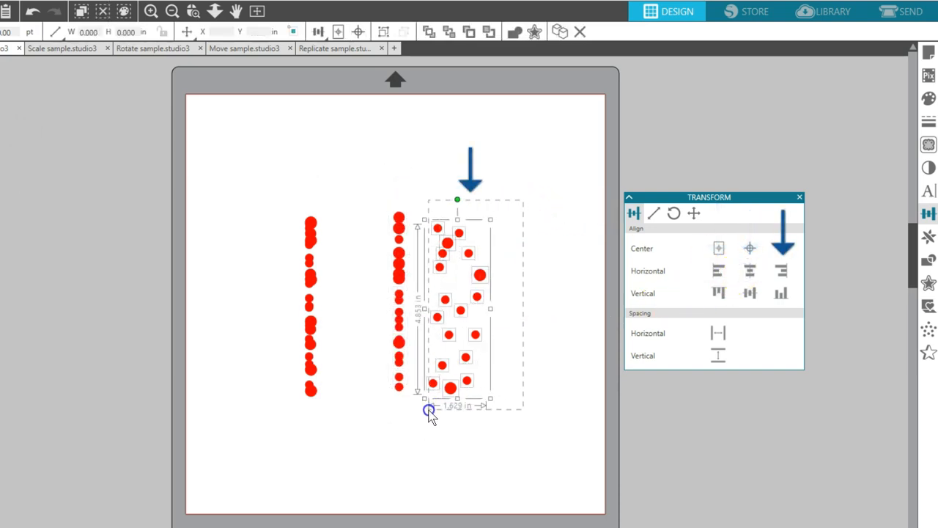
left_click(781, 271)
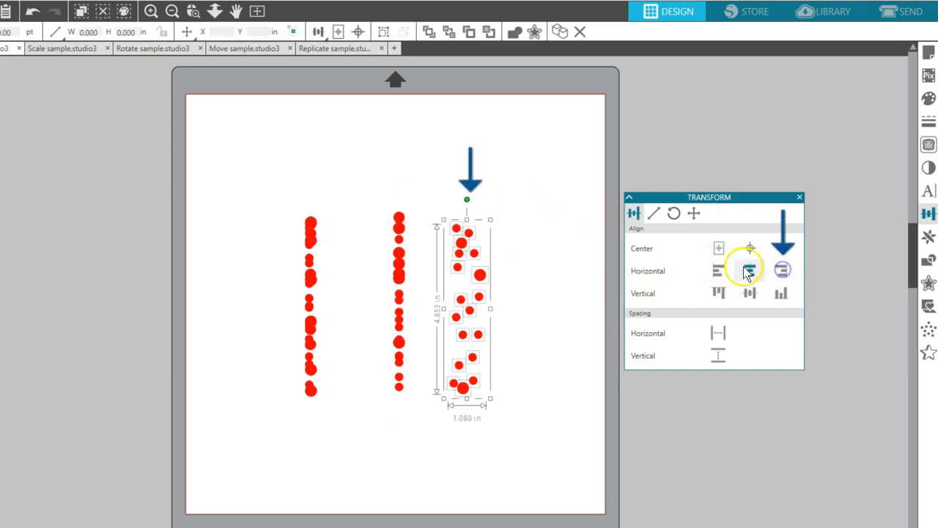
left_click(533, 272)
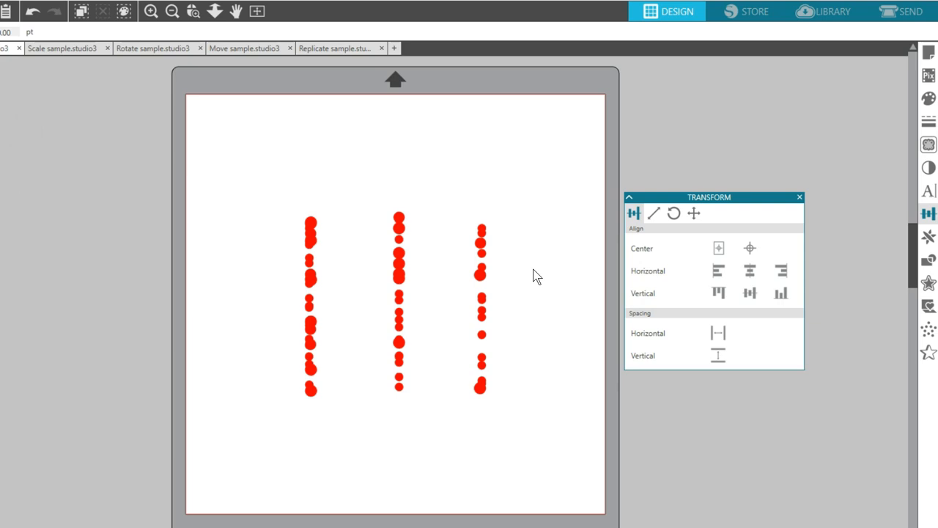
Undo the three horizontal alignments that gathered the dots into columns
left_click(32, 12)
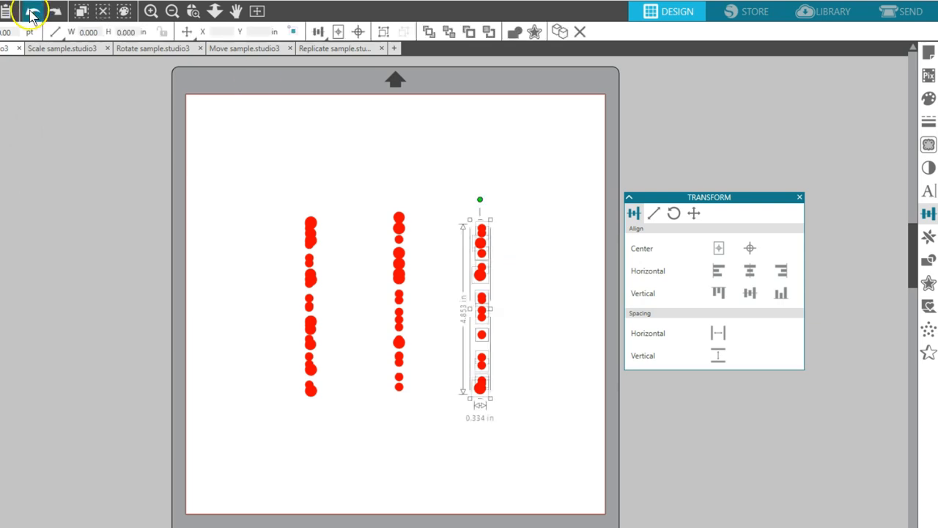
left_click(32, 12)
left_click(32, 12)
left_click(32, 12)
left_click(32, 11)
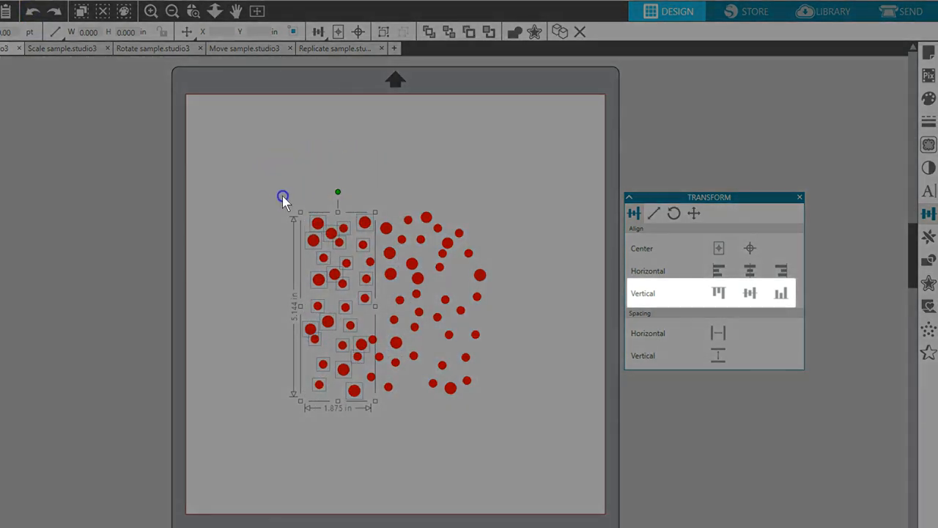
Align the upper third of the dots by top edges, the middle third by vertical centers and the lower third by bottom edges
left_click_drag(282, 195, 507, 267)
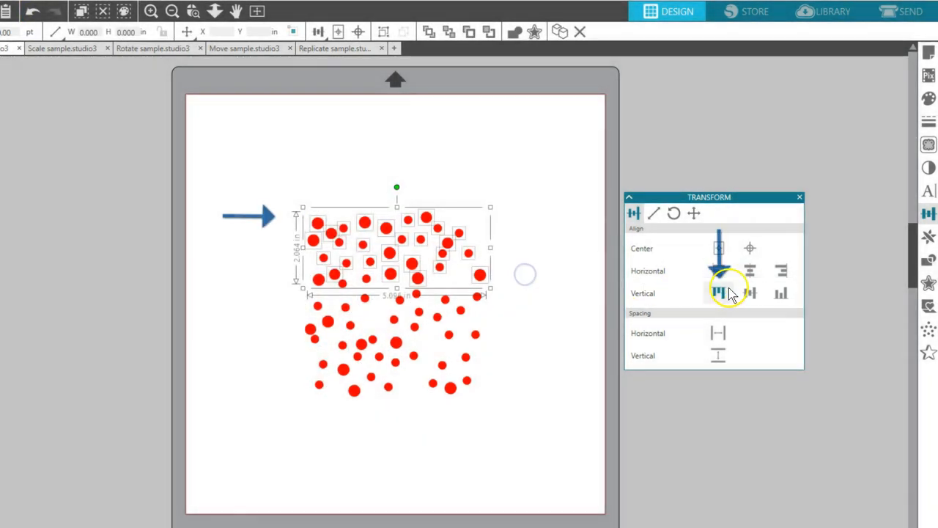
left_click(719, 292)
left_click_drag(273, 265, 503, 324)
left_click(749, 292)
left_click_drag(286, 329, 532, 406)
left_click(779, 294)
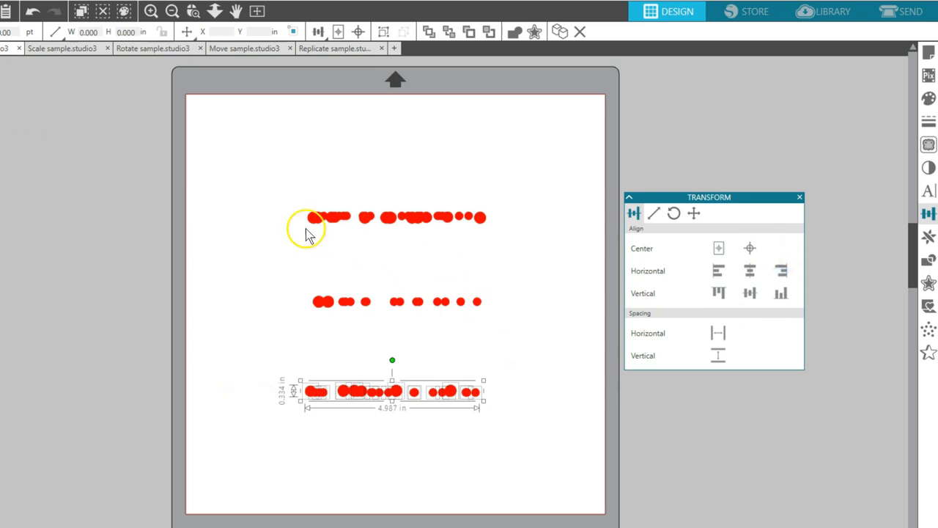
Distribute the dots in the top row with even horizontal spacing
left_click_drag(270, 192, 510, 247)
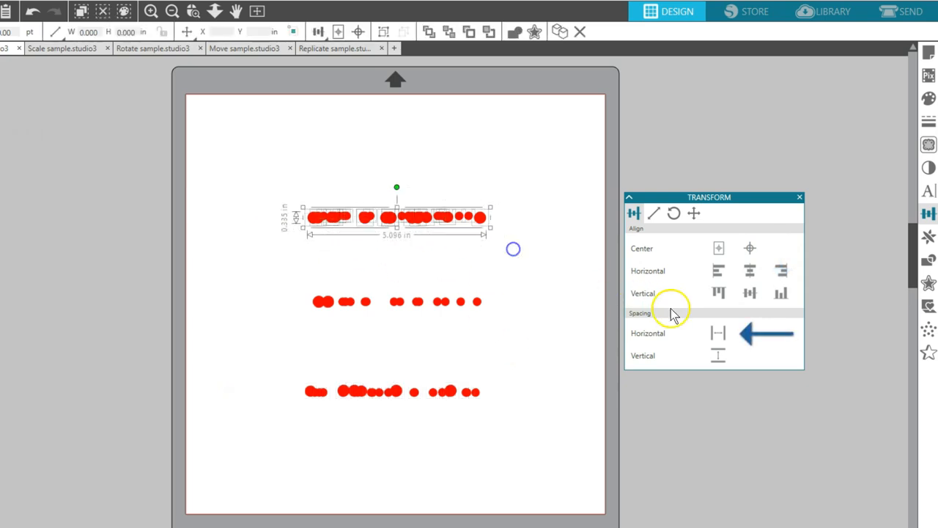
left_click(715, 335)
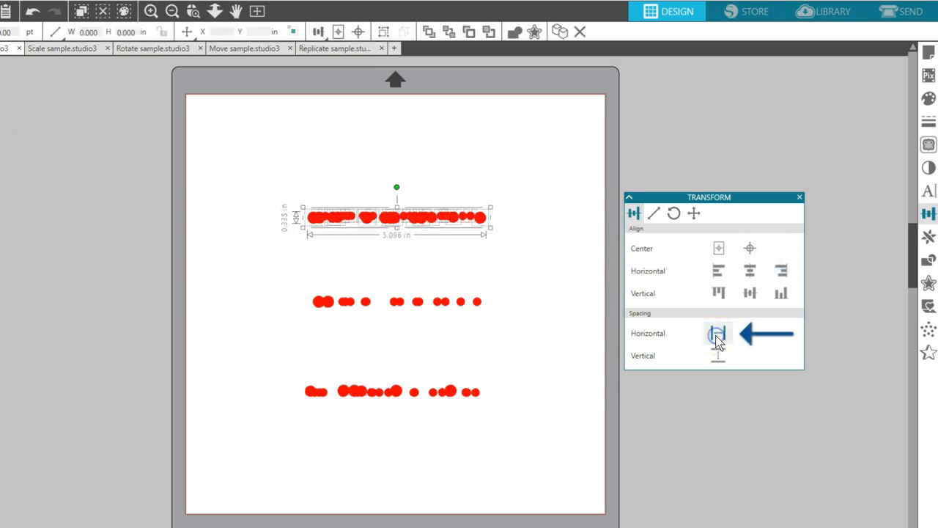
Space the dots at the left ends of the three rows evenly vertically and align their horizontal centers into one column
left_click_drag(290, 207, 359, 419)
left_click(717, 356)
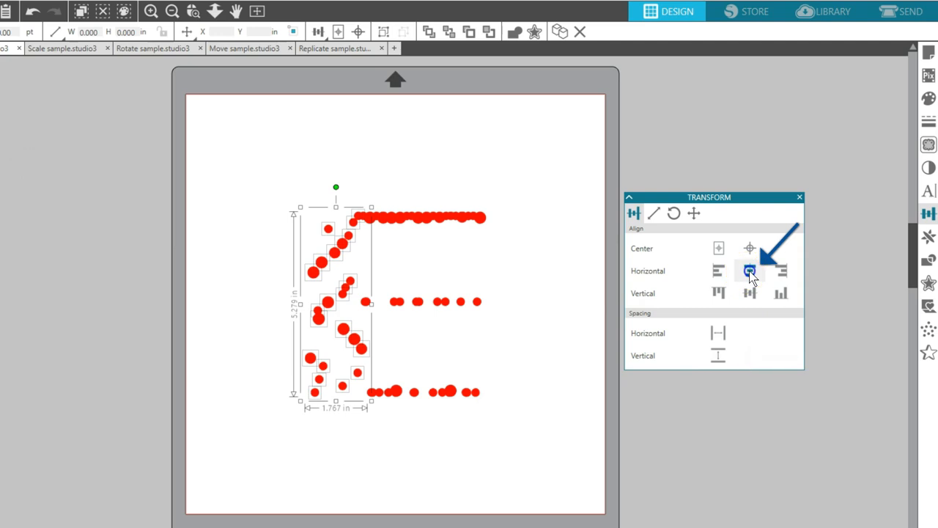
left_click(748, 271)
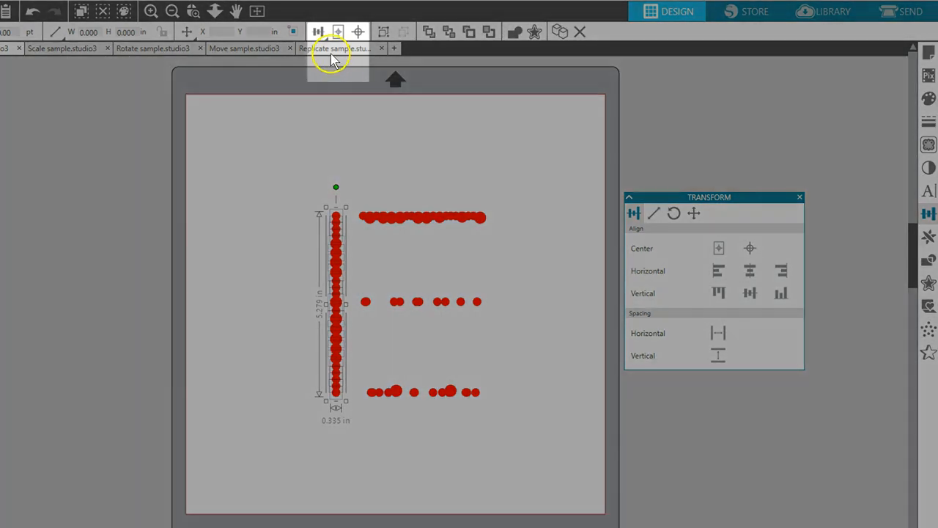
left_click(317, 32)
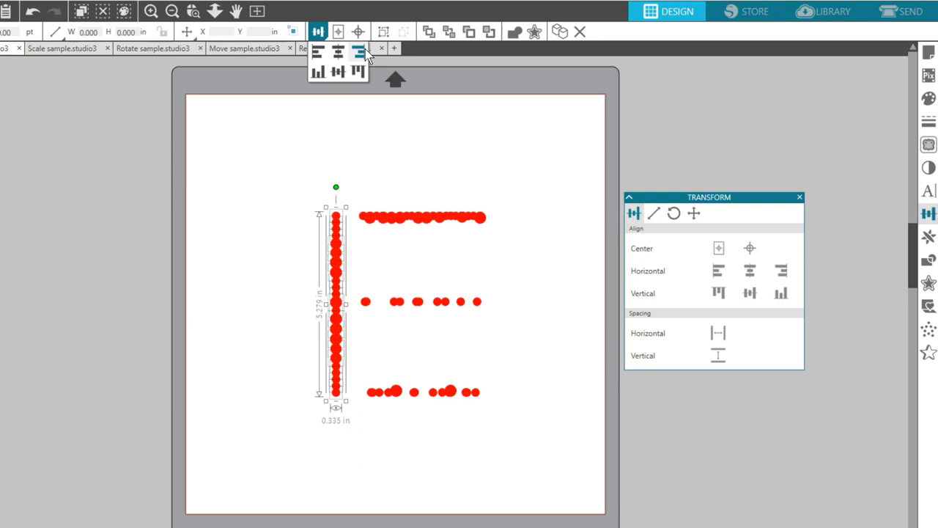
Switch to the Scale sample.studio3 document and show the Scale options, with the Transform panel moved higher
left_click(45, 49)
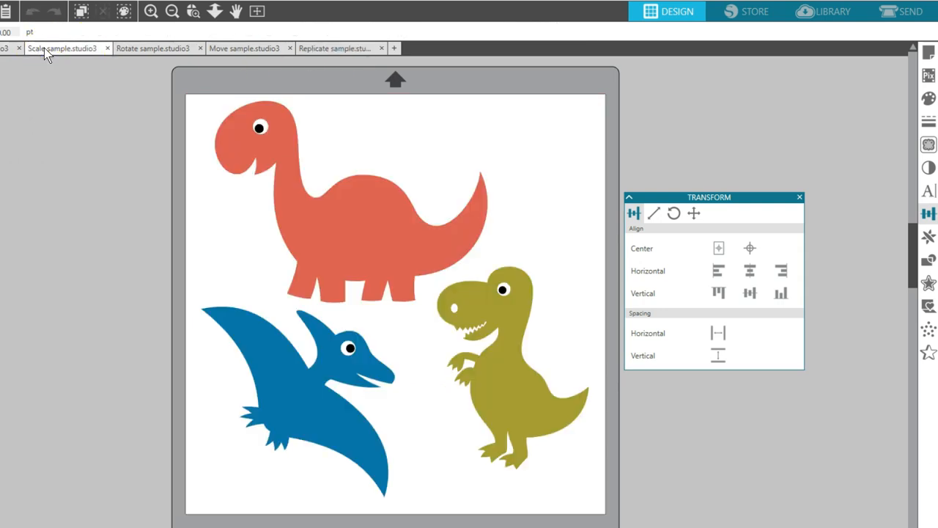
left_click_drag(690, 197, 689, 159)
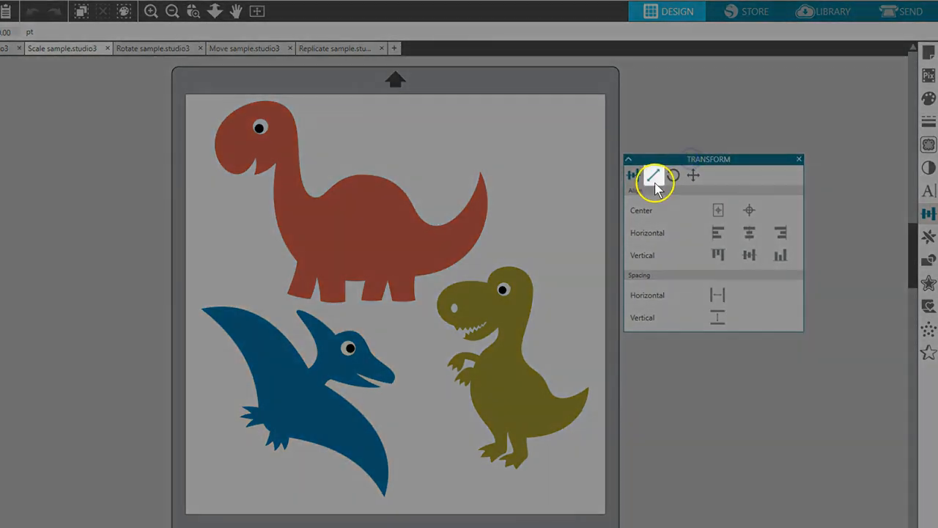
left_click(653, 176)
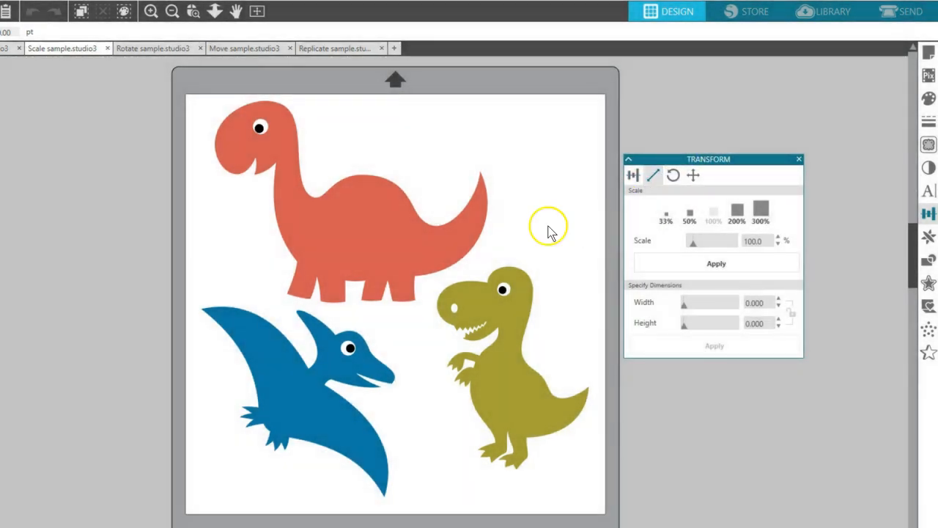
Scale the red long-necked dinosaur successively by 33%, 200%, 50%, 300% and 33%
left_click(464, 214)
left_click(666, 214)
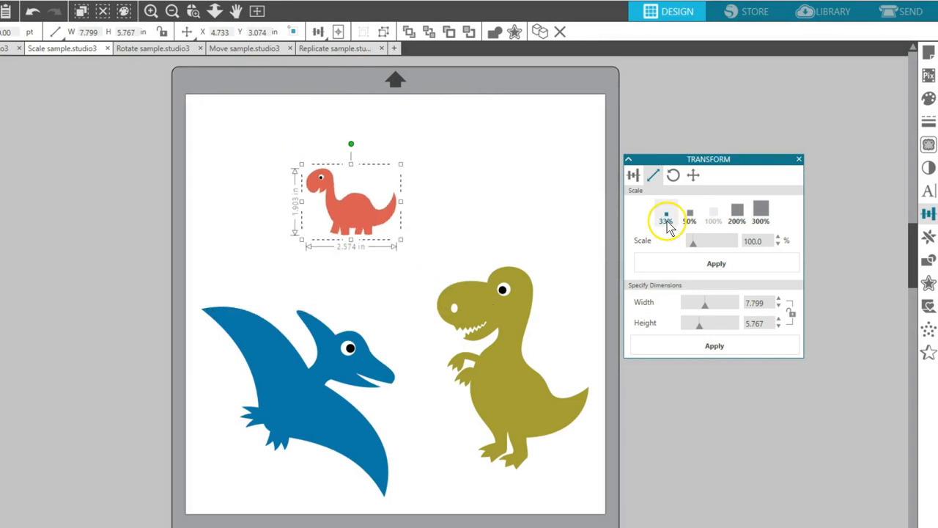
left_click(737, 212)
left_click(690, 213)
left_click(760, 211)
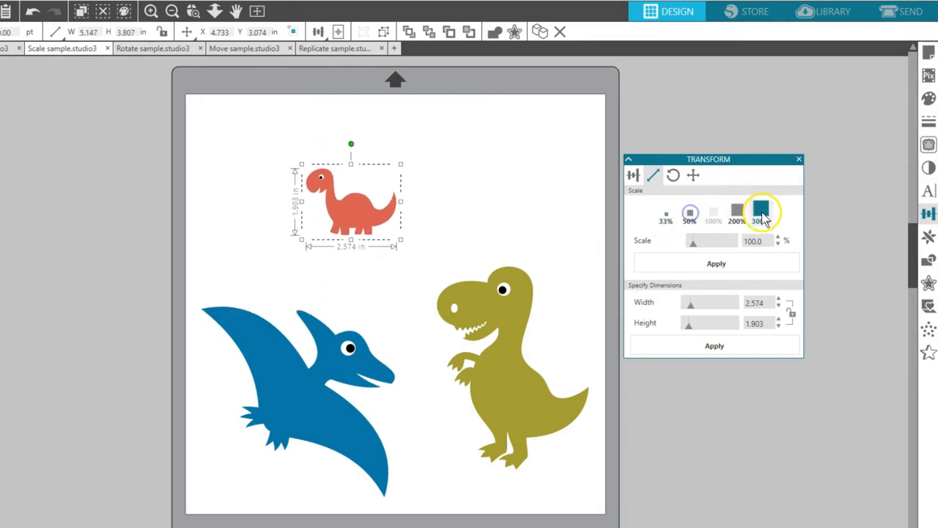
left_click(666, 217)
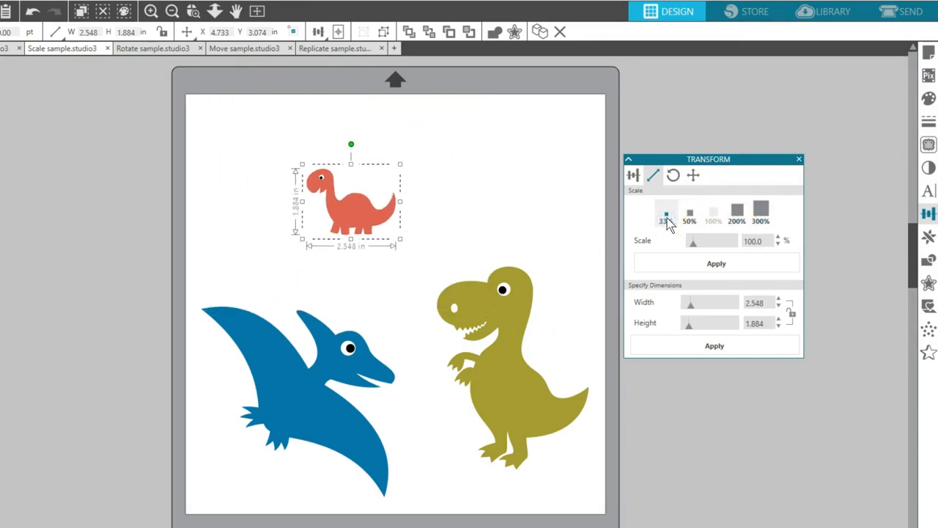
Resize the blue pterodactyl to a width of 7 in with its aspect ratio locked
left_click(364, 365)
left_click(764, 301)
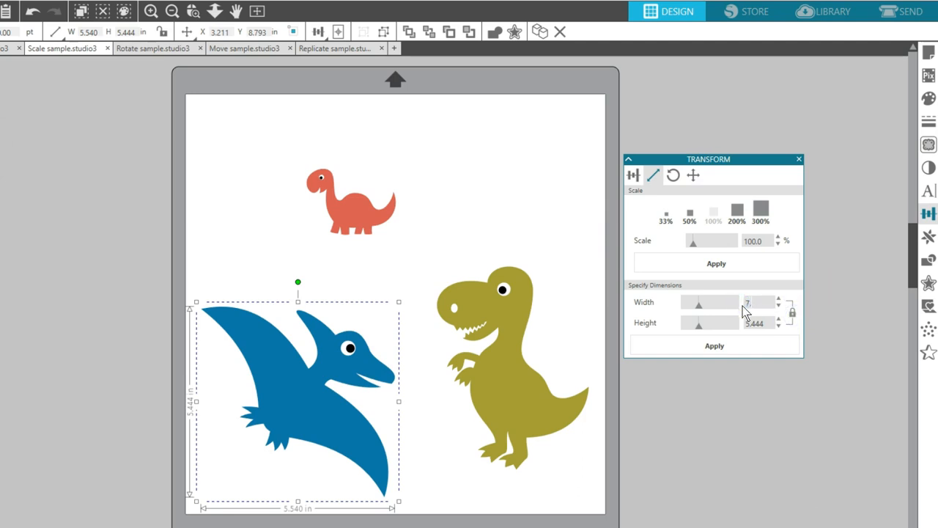
left_click(731, 353)
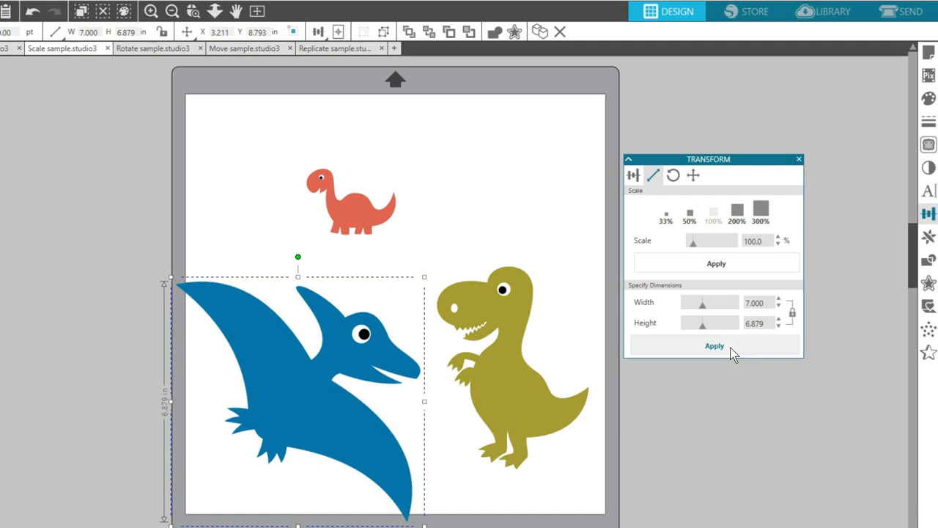
Stretch the green T. rex to a width of 7 in with the aspect ratio unlocked, keeping its height
left_click(533, 374)
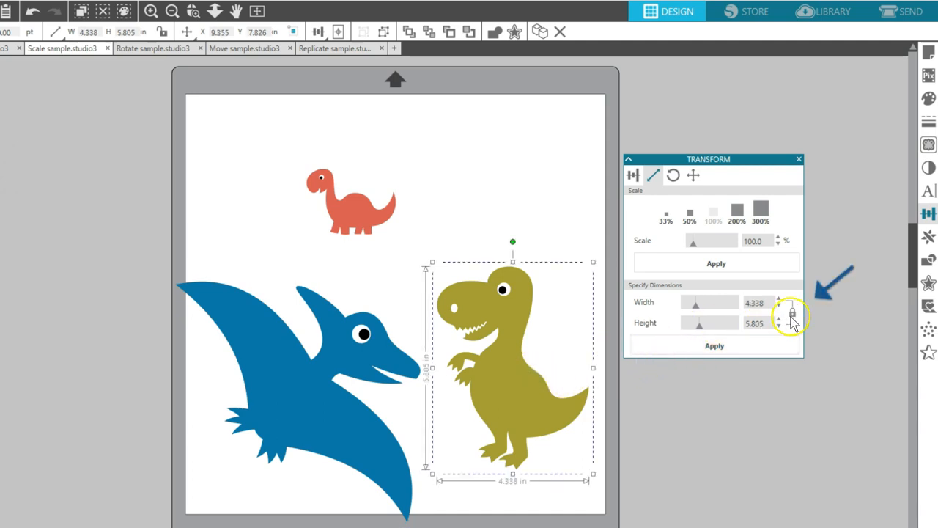
left_click(743, 303)
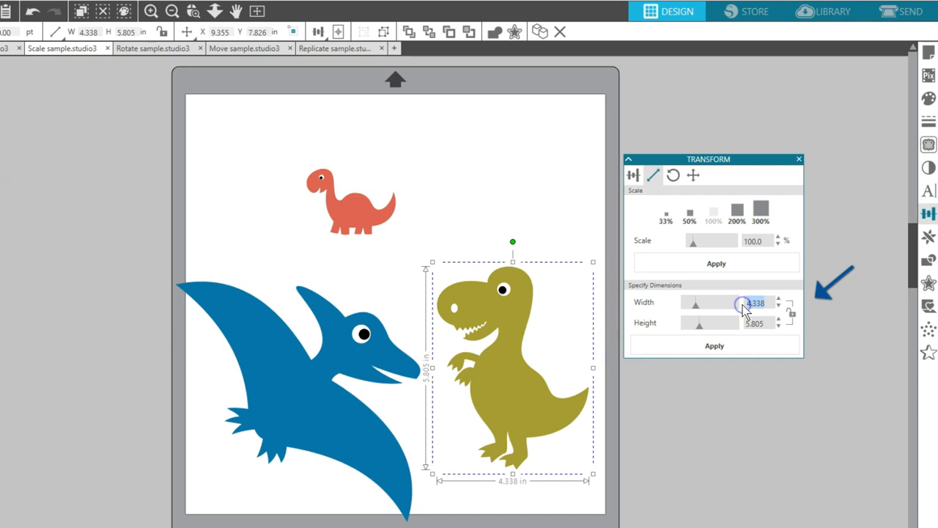
left_click(725, 348)
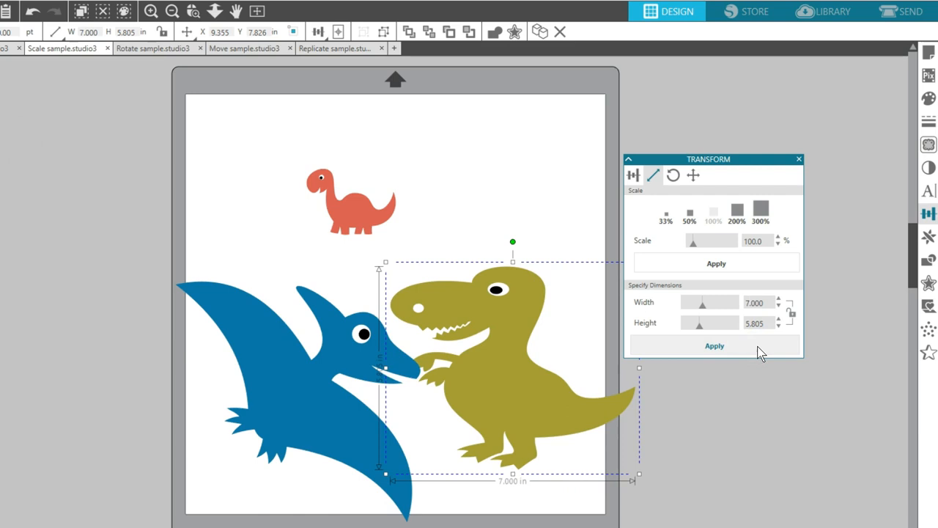
Enlarge the red dinosaur freehand and proportionally to about 4.5 in wide
left_click(355, 210)
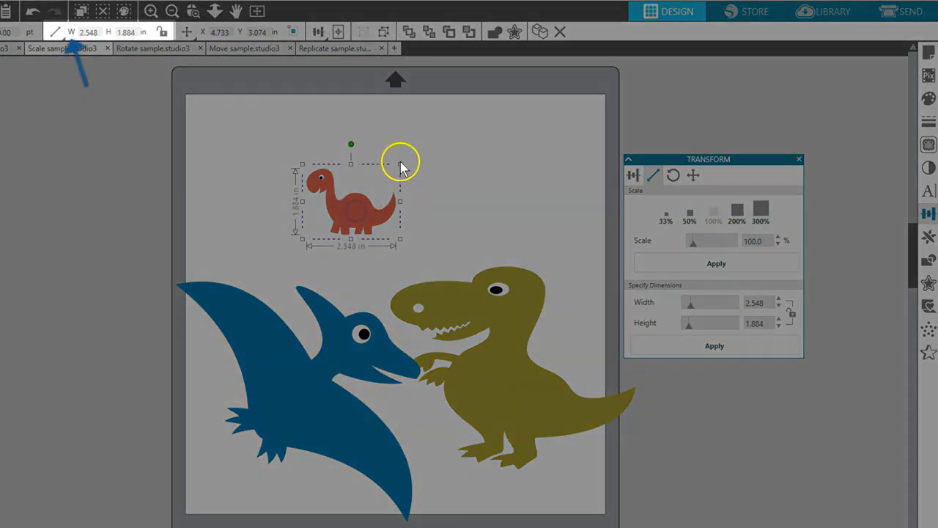
left_click_drag(400, 164, 467, 105)
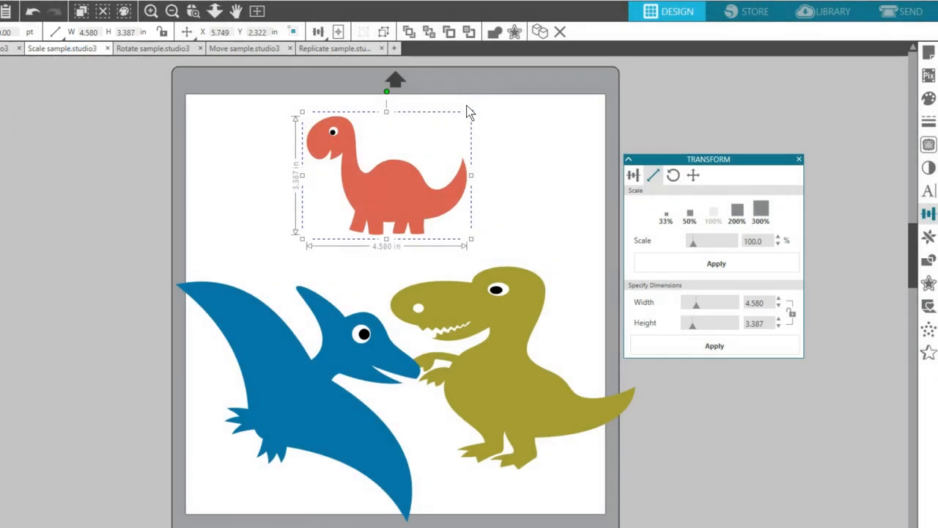
left_click(471, 112)
left_click_drag(471, 111, 444, 85)
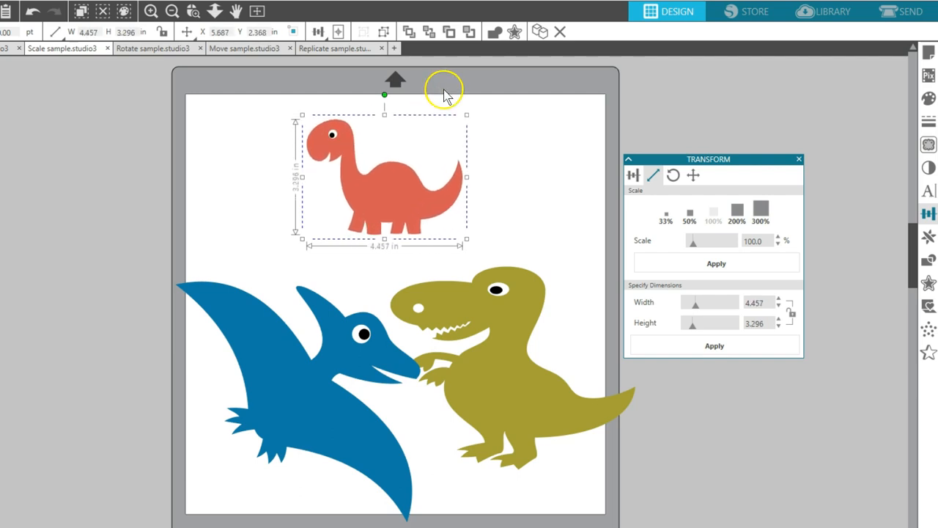
Switch to the Rotate sample.studio3 document and show the Rotate options for the shark design
left_click(151, 48)
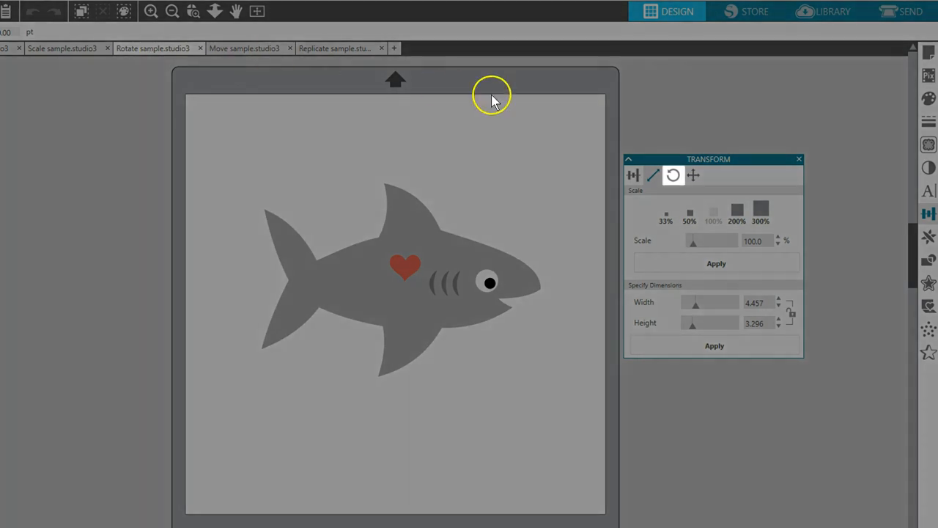
left_click(673, 177)
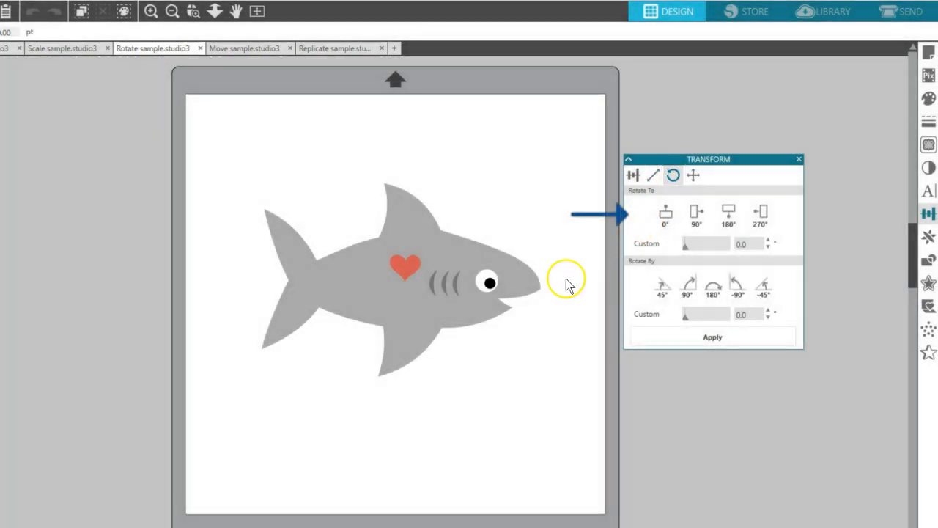
Rotate the shark to 90°, 180° and 270° in turn, and return it to 0°
left_click(440, 257)
left_click(697, 215)
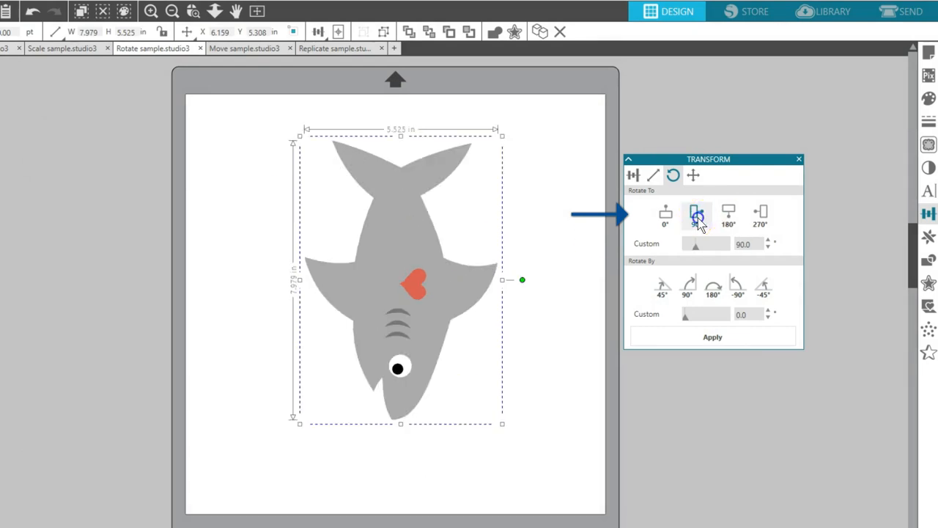
left_click(729, 214)
left_click(665, 217)
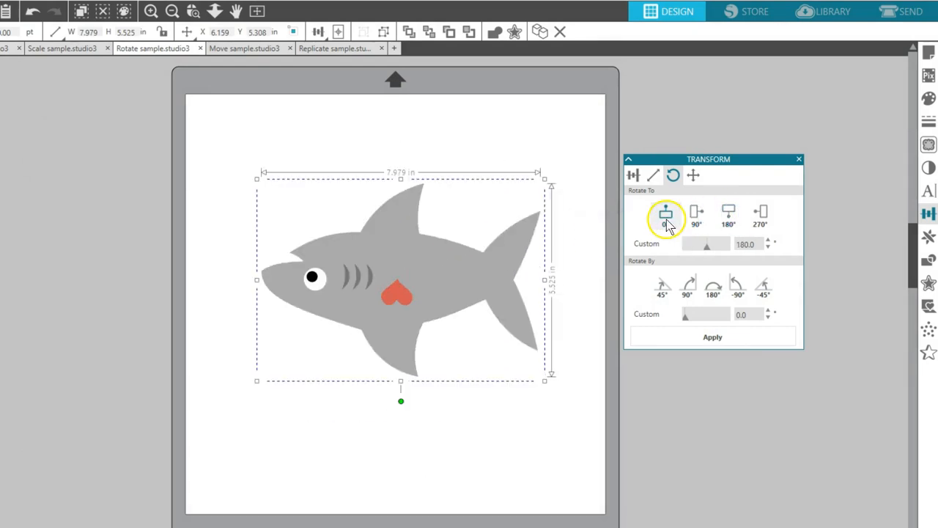
left_click(760, 214)
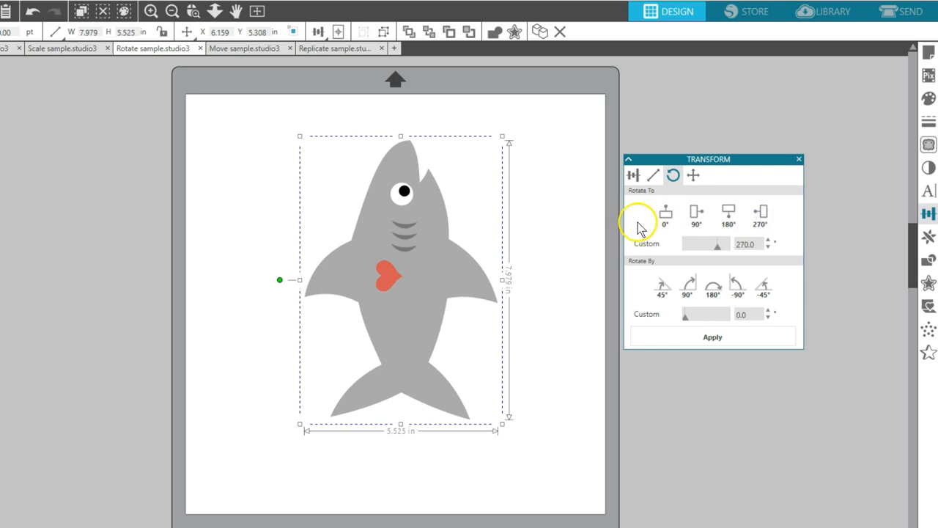
left_click(664, 217)
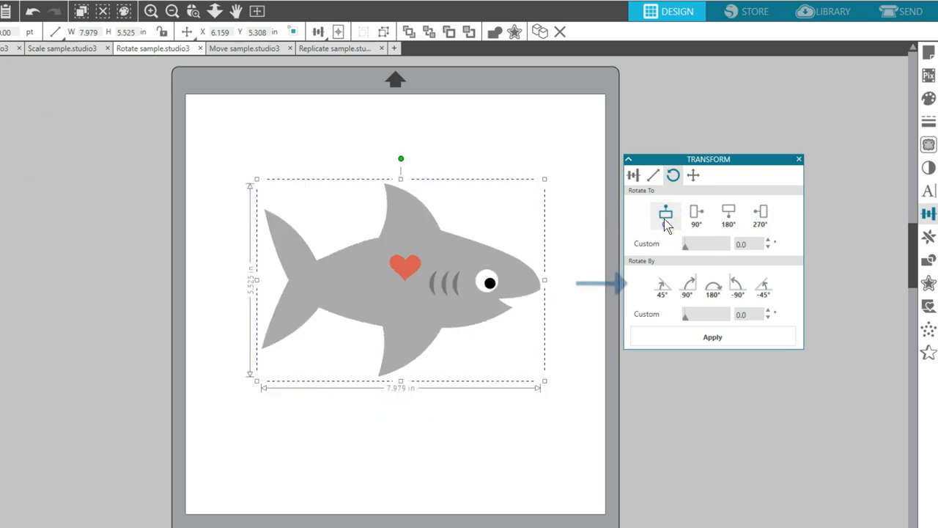
Rotate the shark incrementally by 45°, -90°, 90°, -45°, 180° and 45° in turn
left_click(687, 287)
left_click(662, 286)
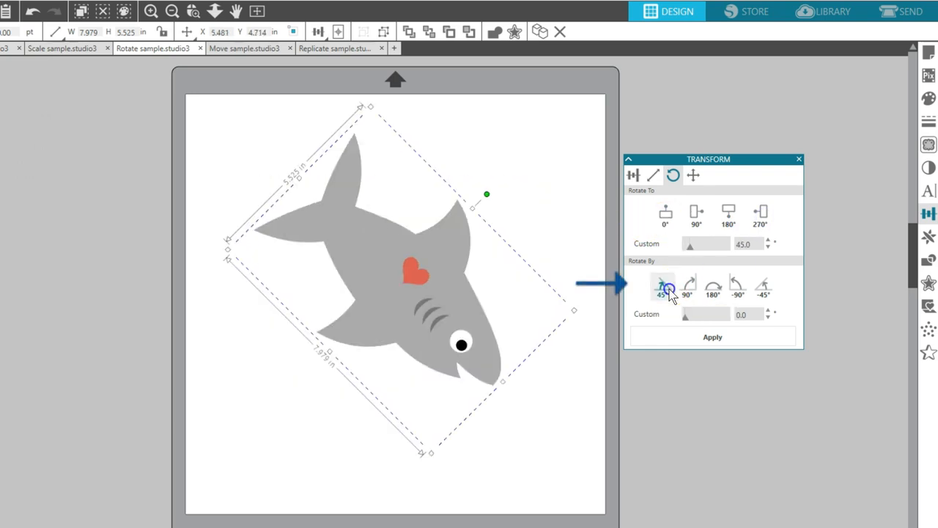
left_click(737, 292)
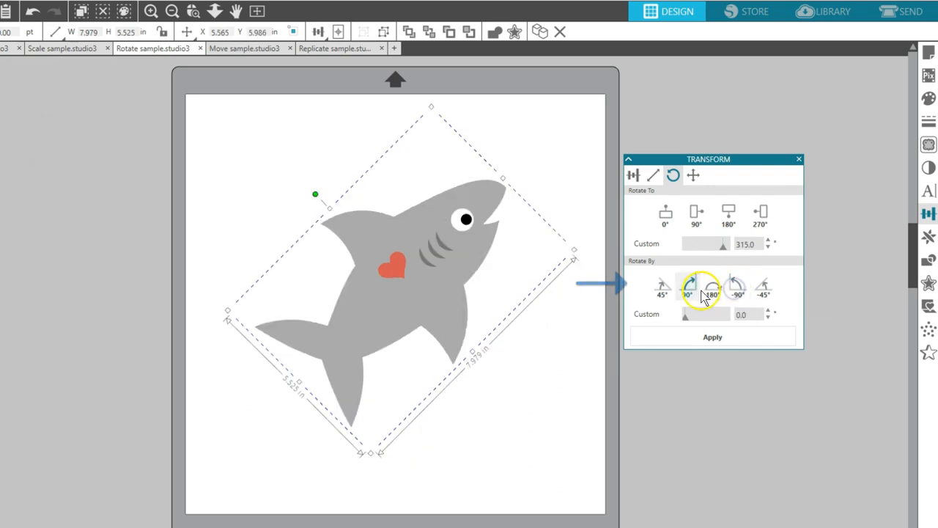
left_click(690, 292)
left_click(763, 288)
left_click(715, 289)
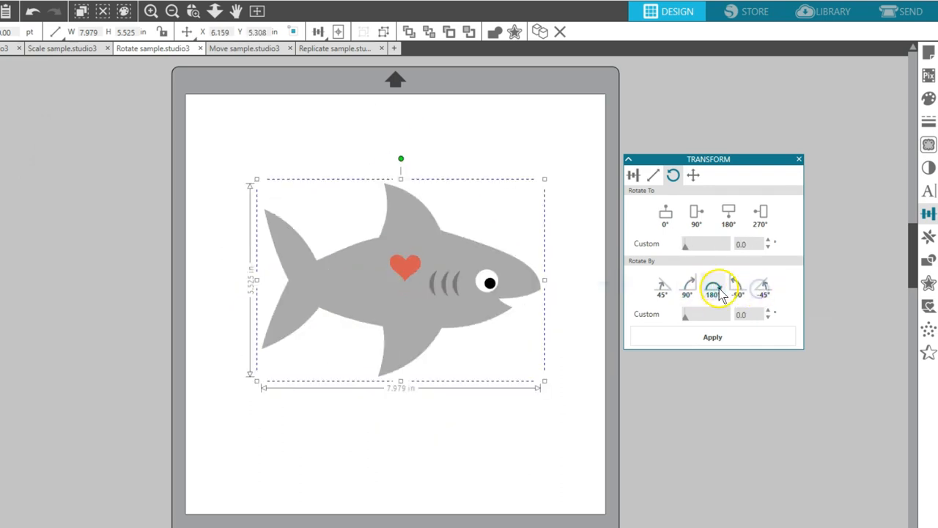
left_click(673, 289)
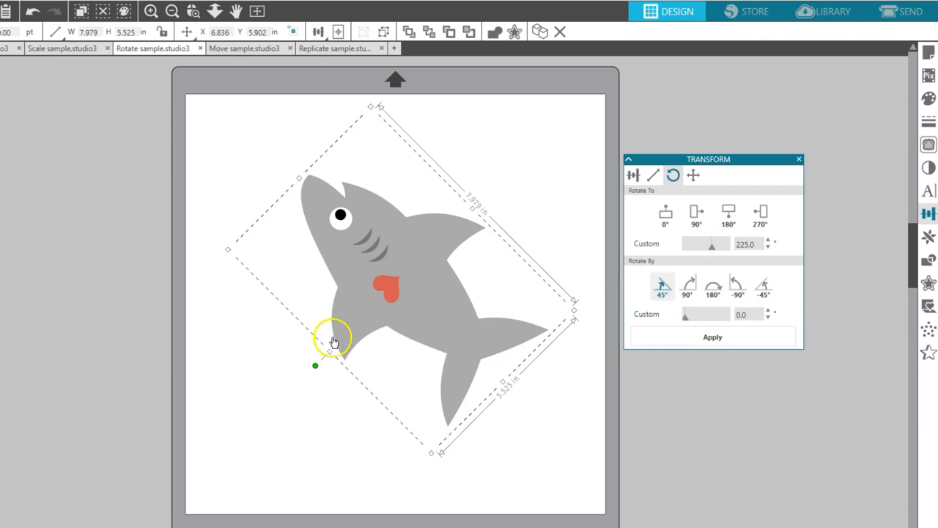
Rotate the shark freehand using its rotation handle
left_click_drag(315, 365, 396, 199)
left_click_drag(442, 230, 351, 230)
left_click(347, 223)
Switch to the Move sample.studio3 document and show the grid on its page
left_click(227, 48)
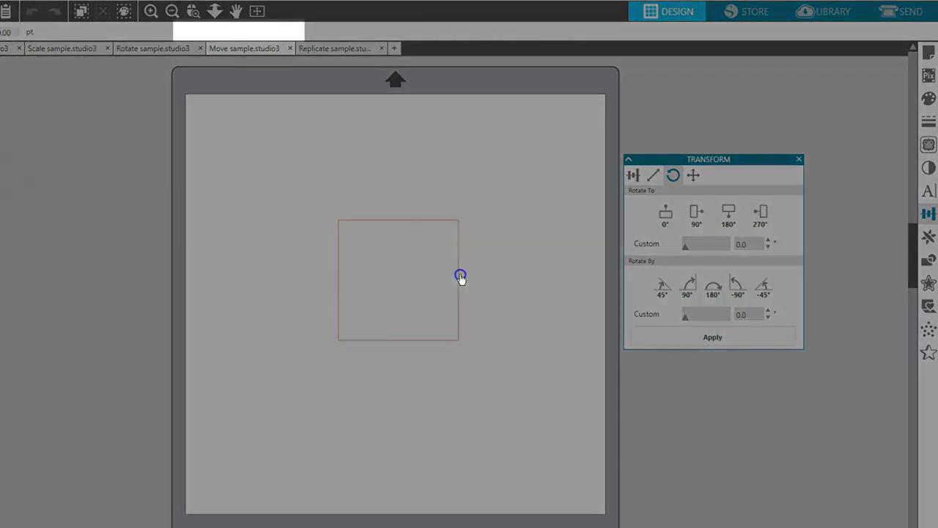
left_click(461, 277)
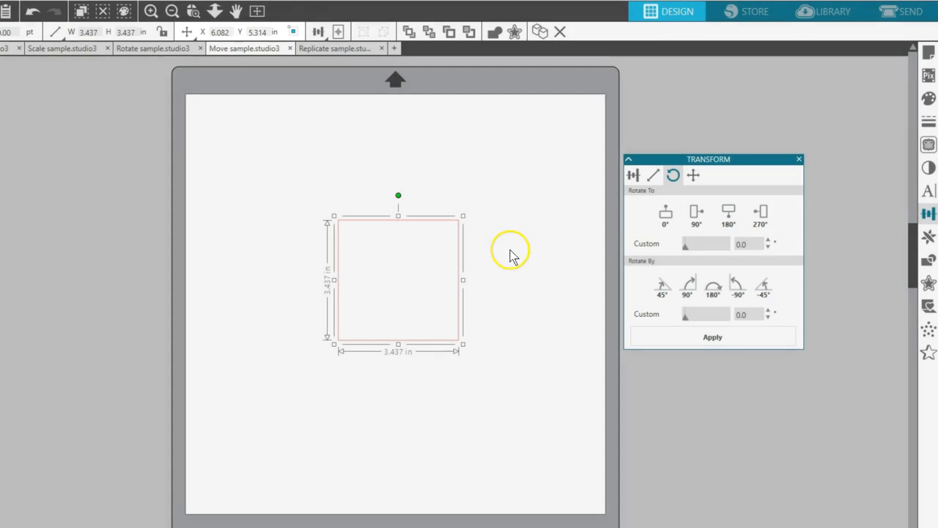
left_click(502, 253)
right_click(502, 252)
left_click(533, 339)
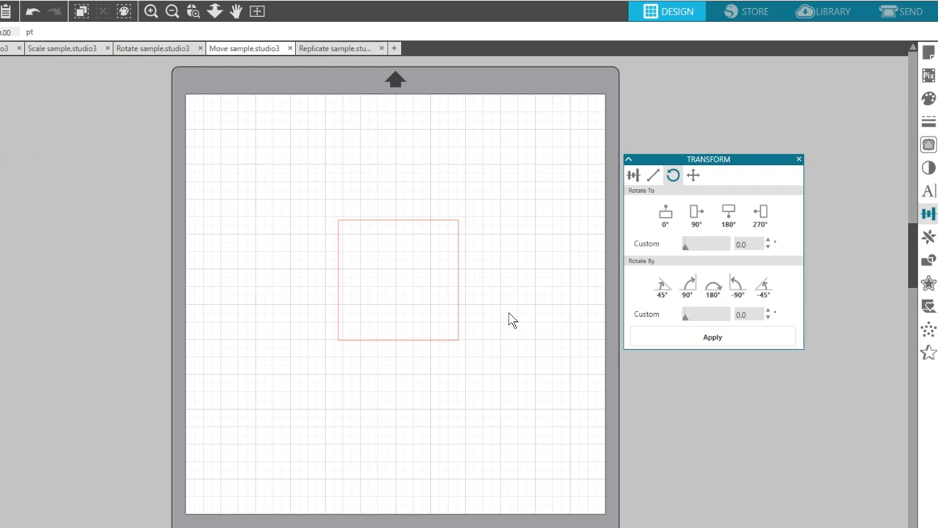
Show the Move options and move the red square 2 in to the right
left_click(693, 176)
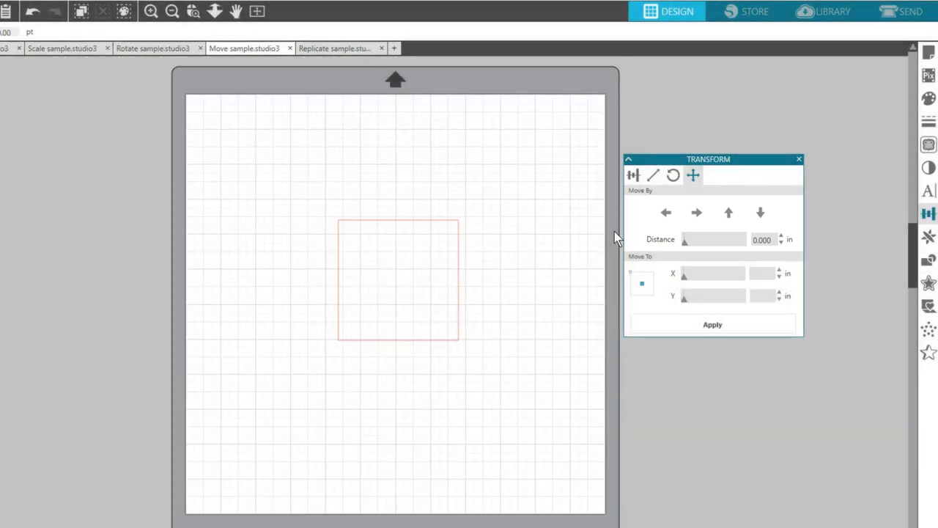
left_click(462, 262)
left_click(745, 239)
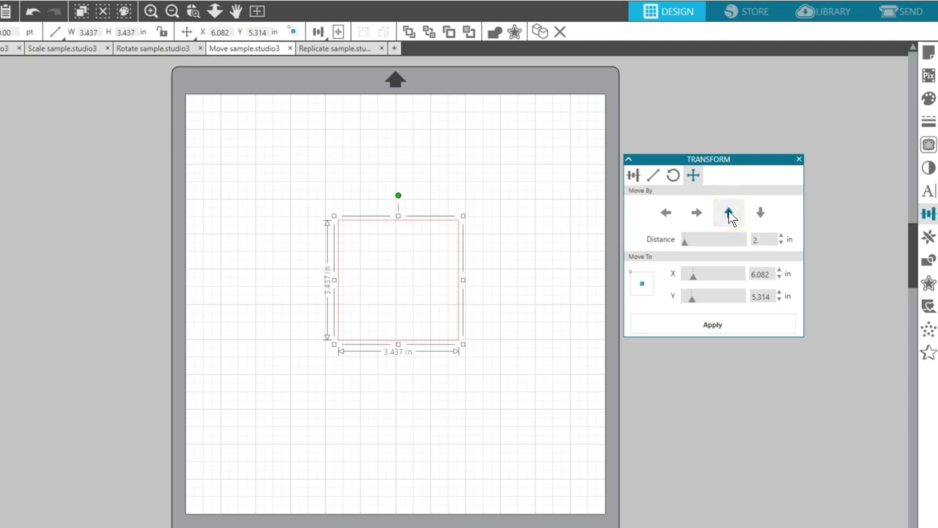
left_click(698, 214)
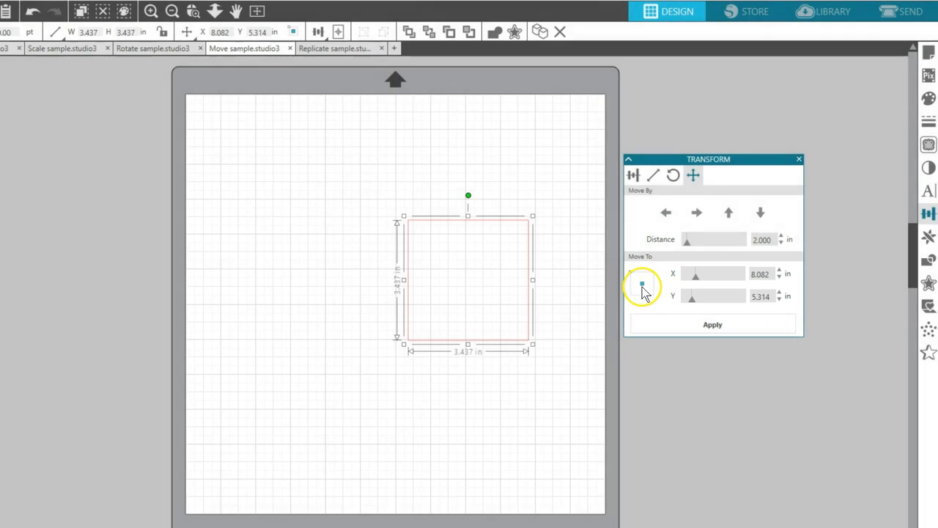
Move the square's center point to X 3 in and Y 3 in
left_click(642, 285)
left_click(633, 279)
left_click(635, 282)
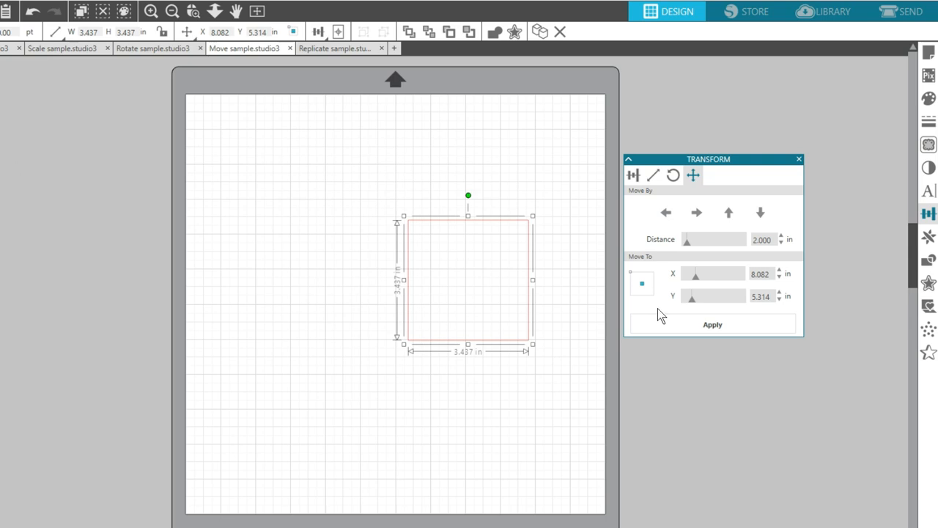
type("3")
left_click(747, 295)
type("3")
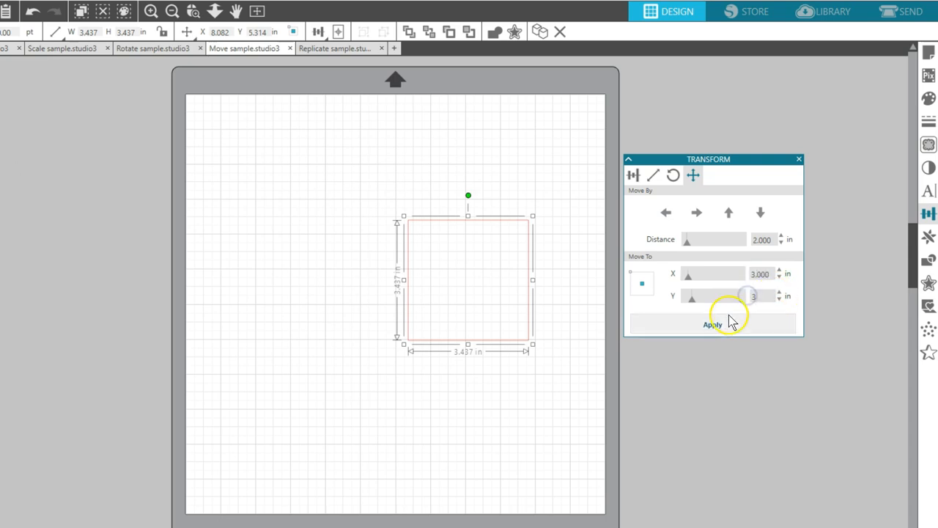
left_click(713, 326)
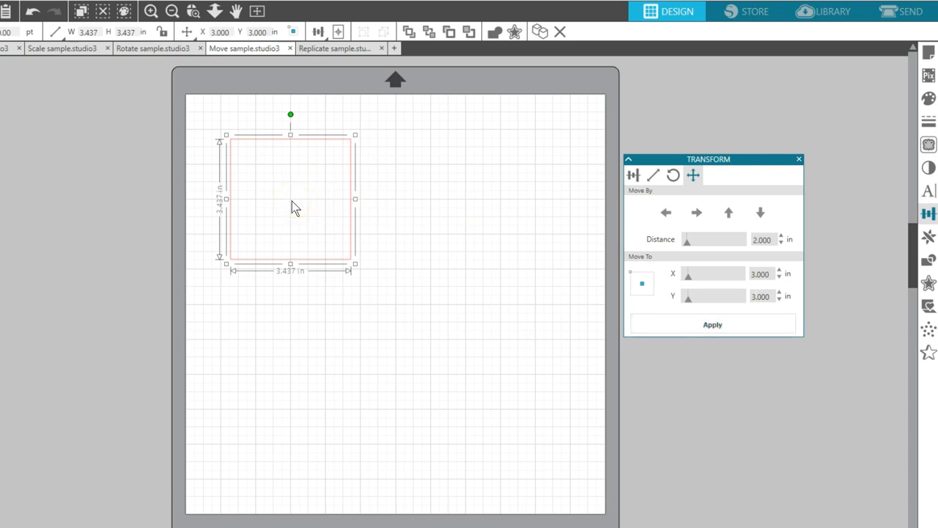
Set the square's upper-left corner as reference point and move it to X 0, Y 0
left_click(642, 283)
left_click(631, 273)
left_click_drag(775, 274, 744, 296)
type("00")
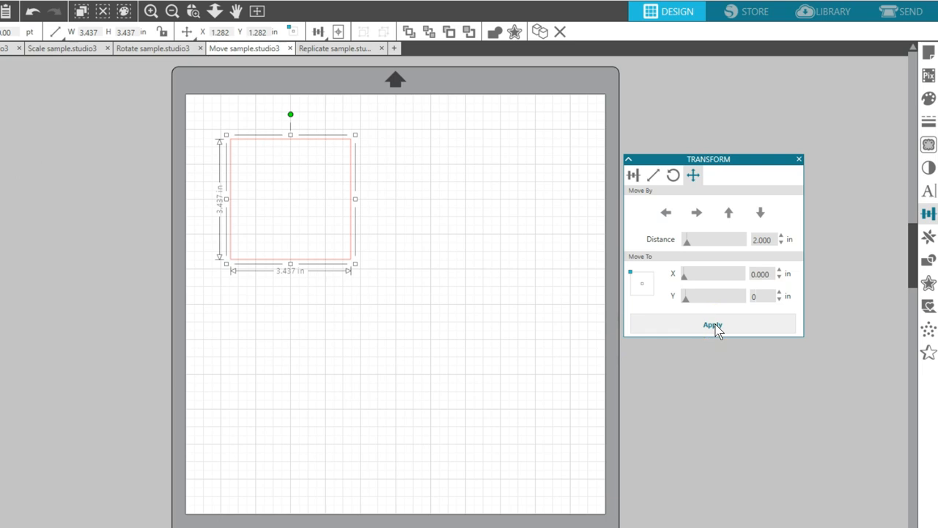
left_click(715, 329)
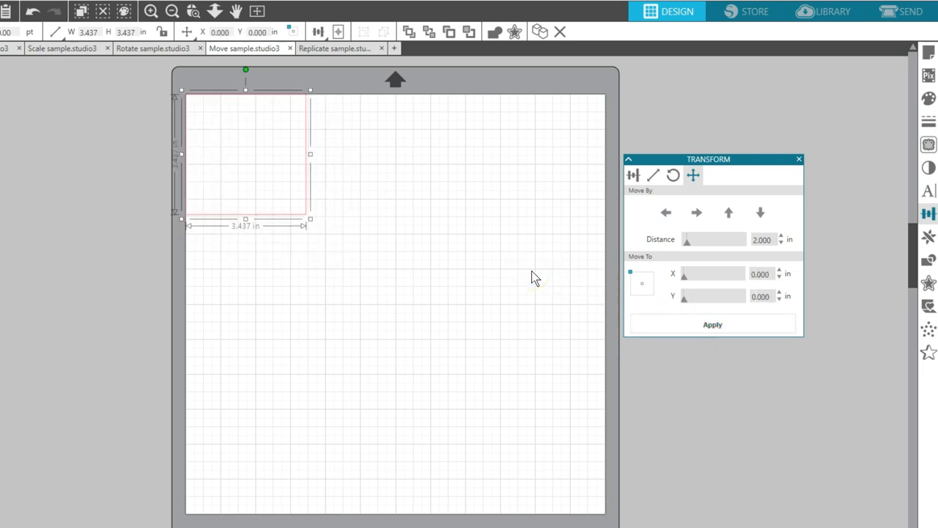
Draw an ellipse about 2.3 in wide and 3.5 in high, and move its upper-left reference point to X 0, Y 0
left_click(495, 244)
left_click_drag(228, 129, 313, 254)
double_click(755, 275)
type("0")
double_click(759, 296)
type("0")
left_click(713, 324)
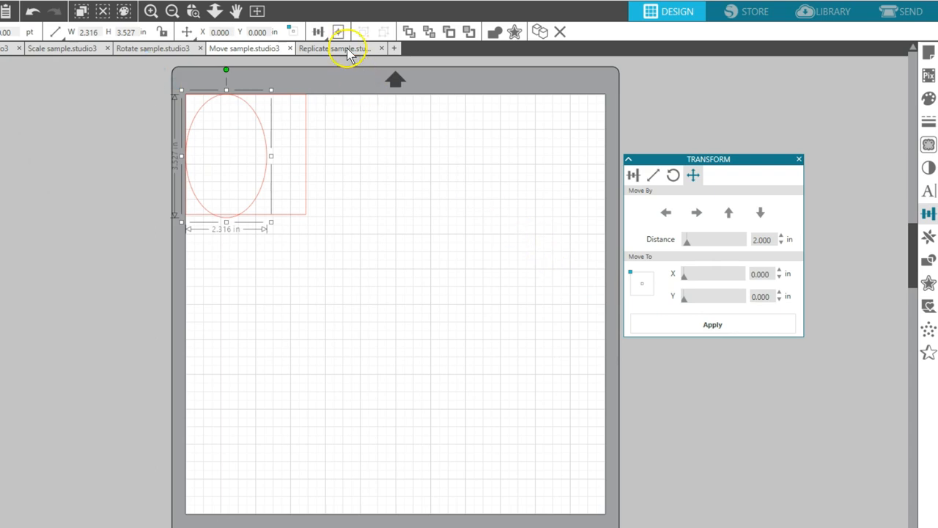
Switch to the Replicate sample document and replace the Transform panel with the Replicate panel beside the page
left_click(346, 49)
left_click(799, 159)
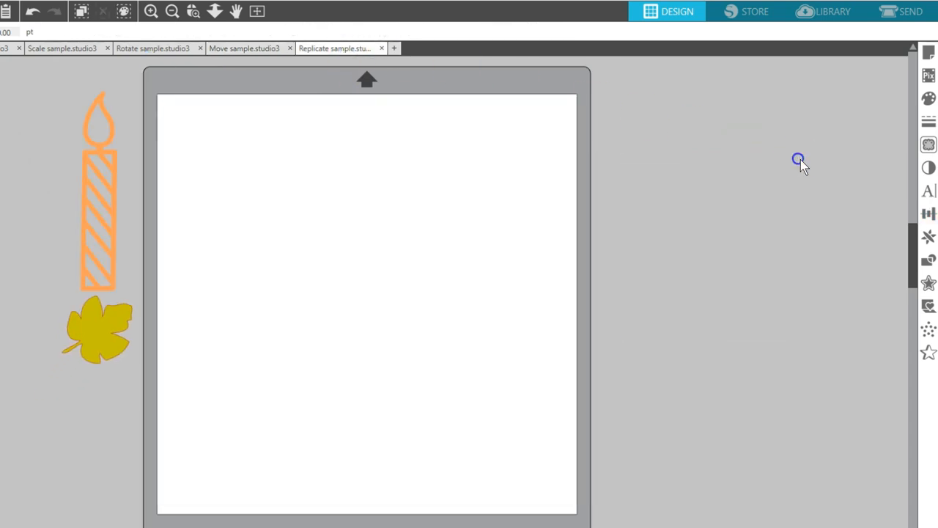
left_click(928, 237)
left_click_drag(845, 56, 704, 114)
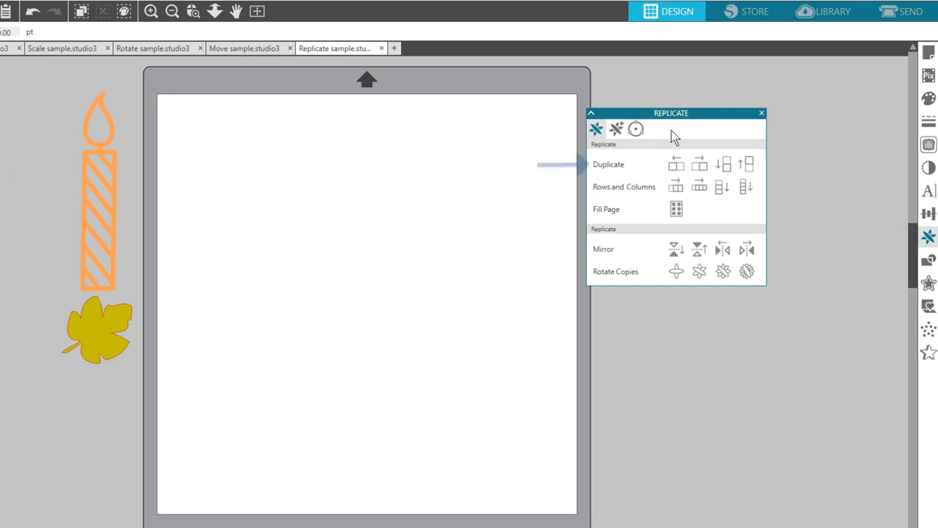
Place the orange candle near the page's upper-left corner, duplicate it to the right and duplicate that copy below
left_click_drag(73, 172, 181, 189)
left_click(701, 169)
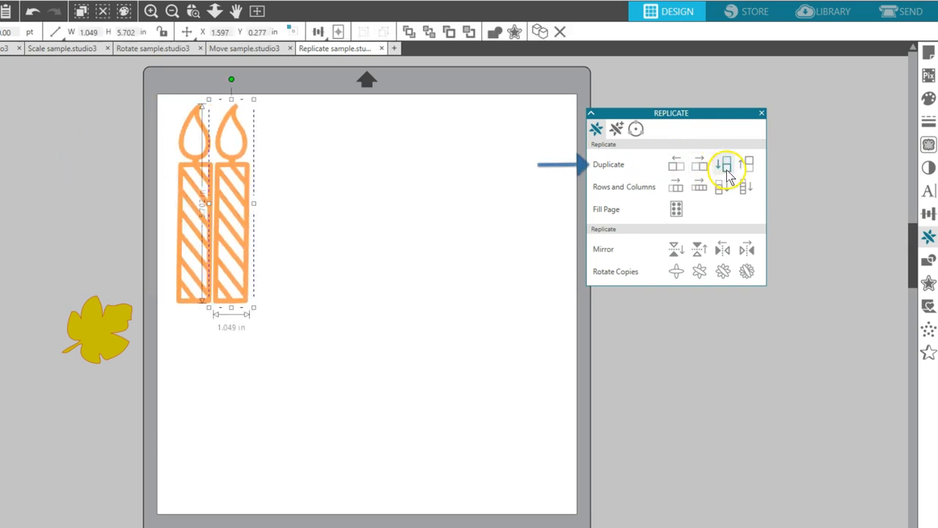
left_click(725, 169)
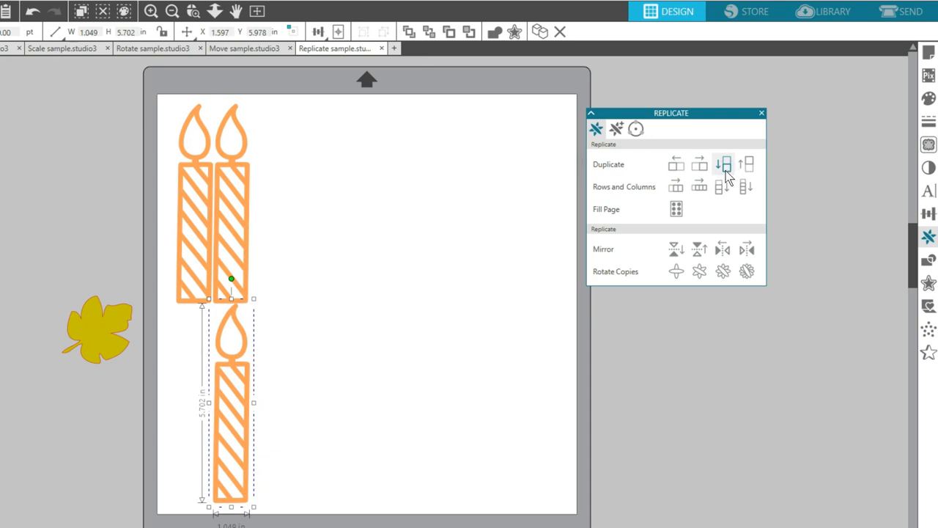
Duplicate the second candle in the upper row three times to the right, and the last copy once below
left_click(249, 199)
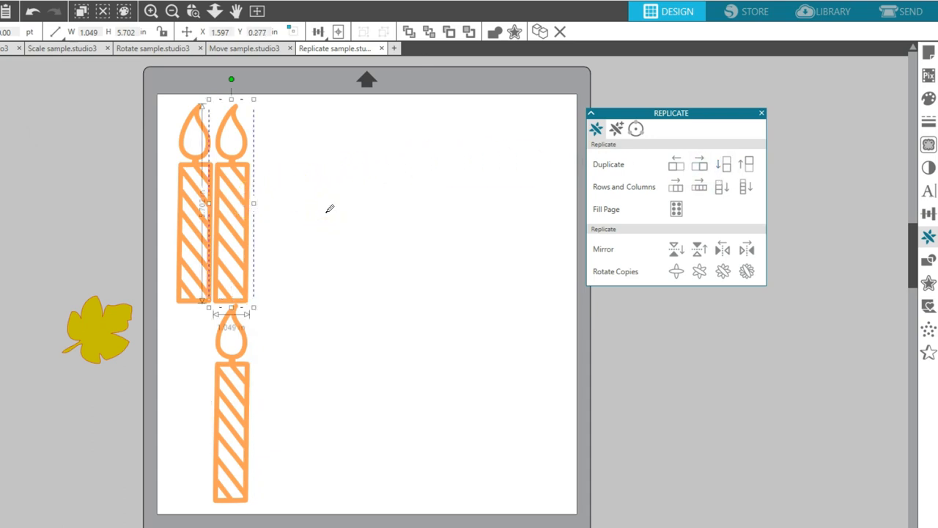
key("ctrl+Right")
key("ctrl+Right")
key("ctrl+Right")
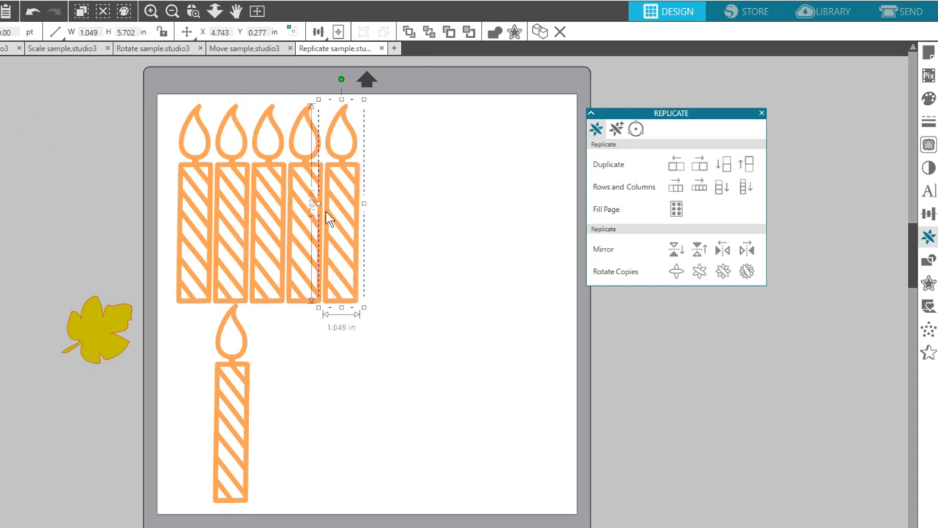
key("ctrl+Down")
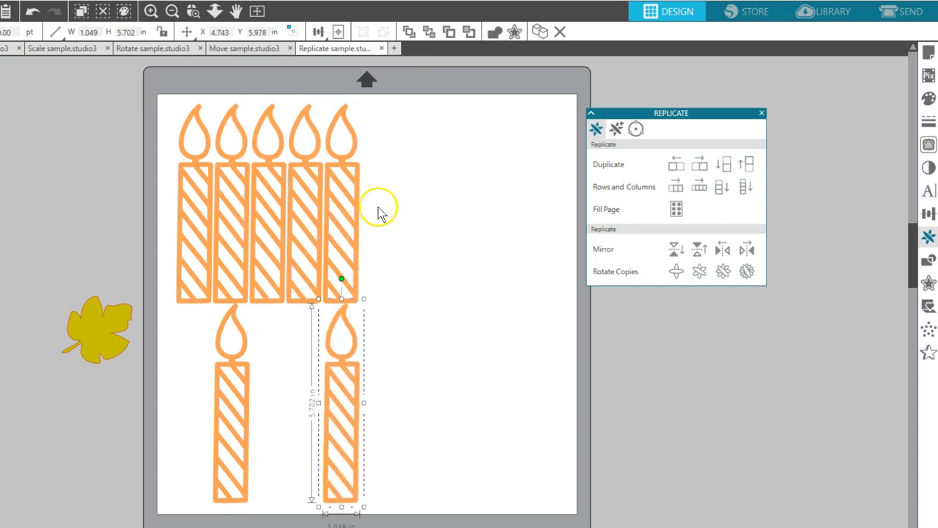
Delete all candle copies, keeping only the first candle
left_click_drag(399, 202, 241, 401)
key("Delete")
Replicate the candle into a row of four, and replicate that row downward as columns of three
left_click(210, 225)
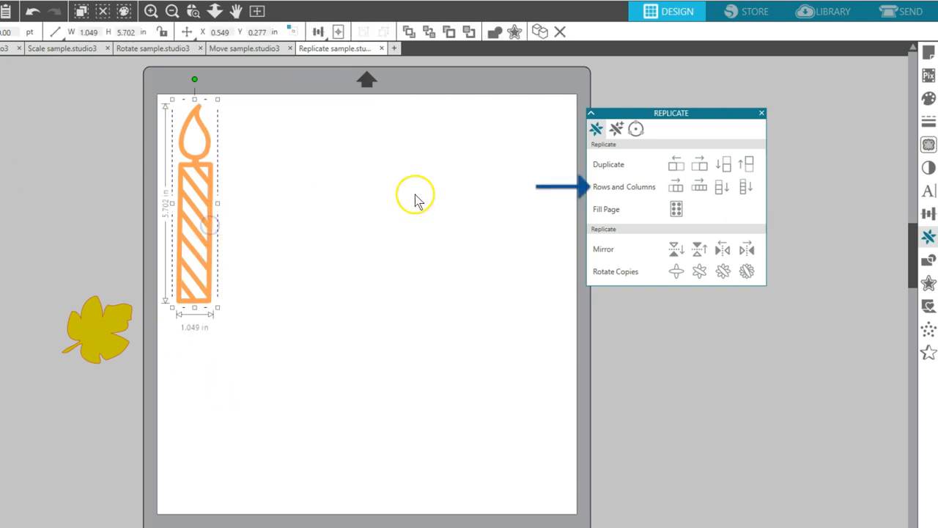
left_click(700, 187)
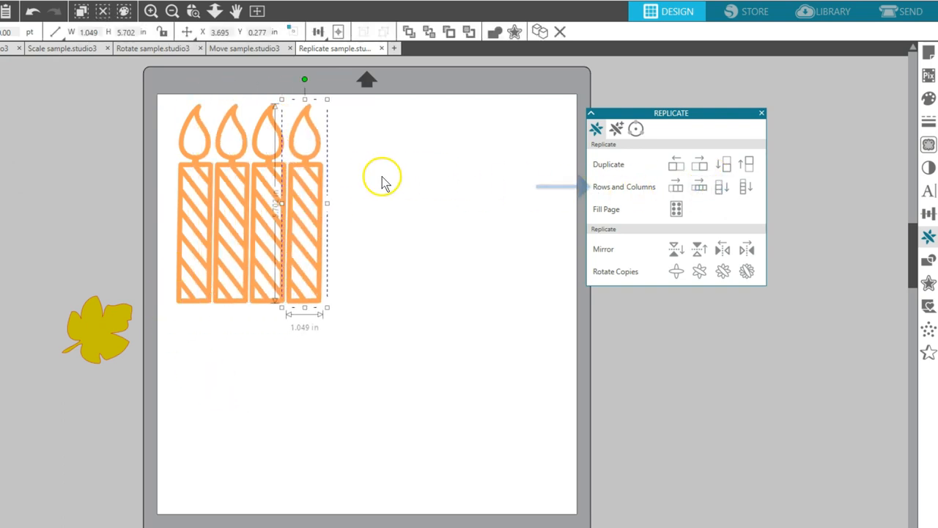
left_click_drag(364, 182, 188, 188)
left_click(722, 187)
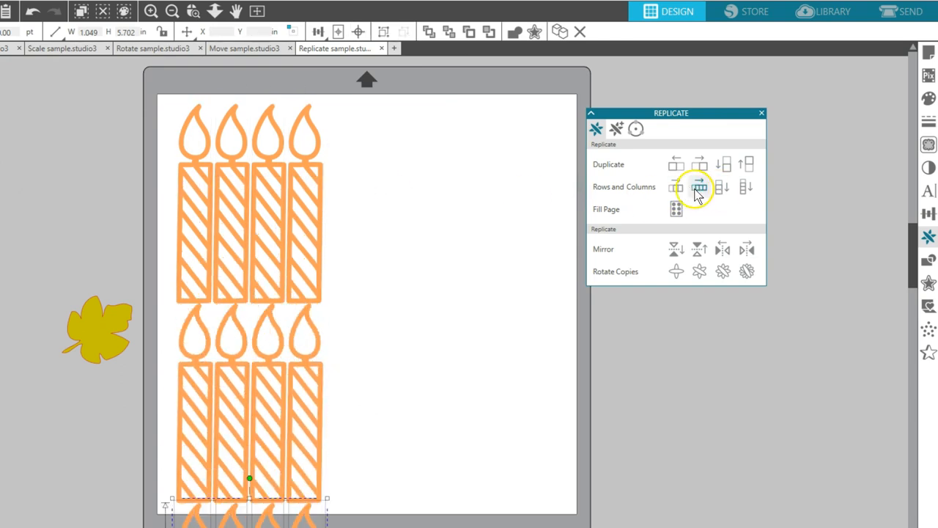
Delete the replicated rows and columns of candles, keeping only the upper-left candle
scroll(450, 235, "down", 1)
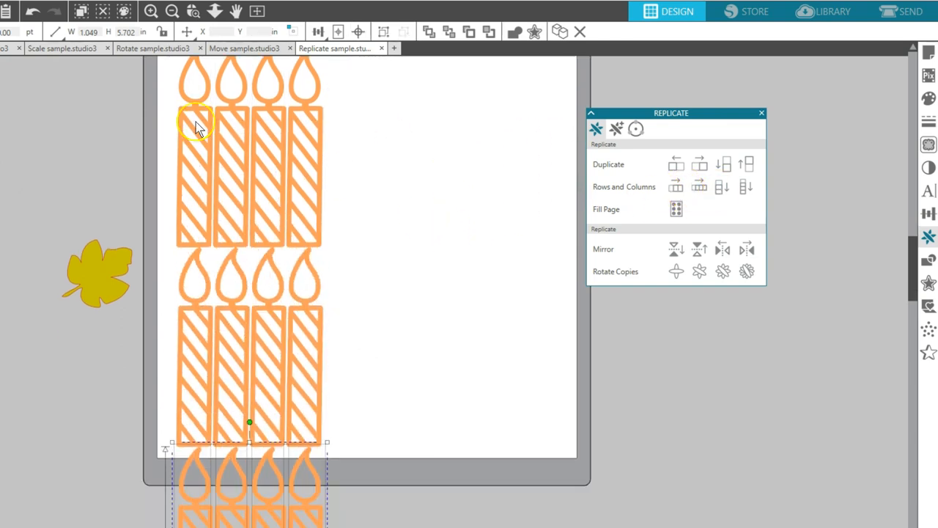
left_click_drag(228, 76, 336, 524)
key("Delete")
left_click_drag(239, 381, 185, 510)
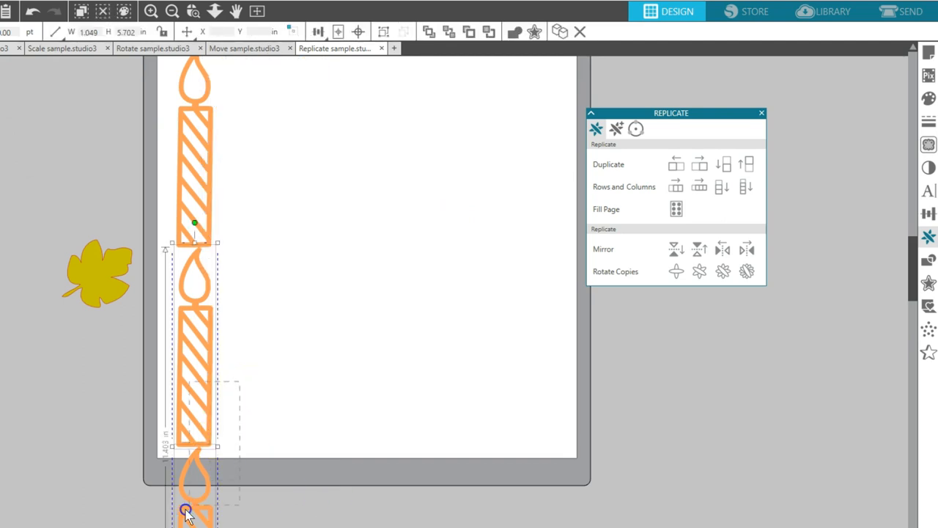
key("Delete")
scroll(285, 392, "up", 5)
Fill the page with copies of the candle and delete all of them except the first column
left_click(220, 210)
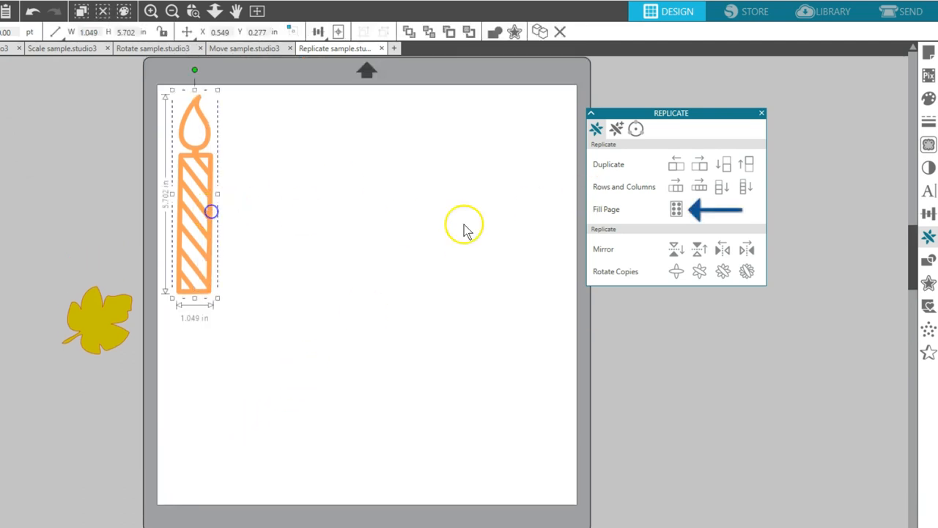
left_click(676, 211)
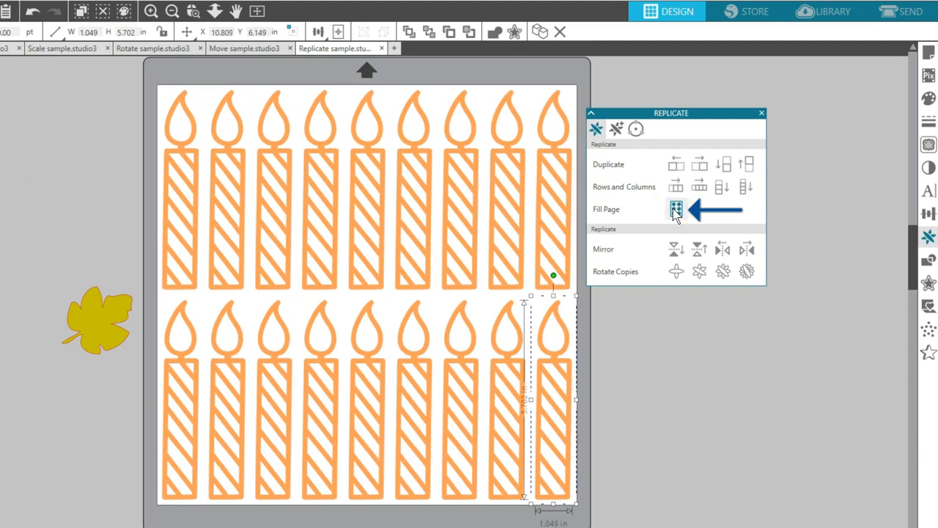
left_click_drag(192, 109, 575, 422)
key("Delete")
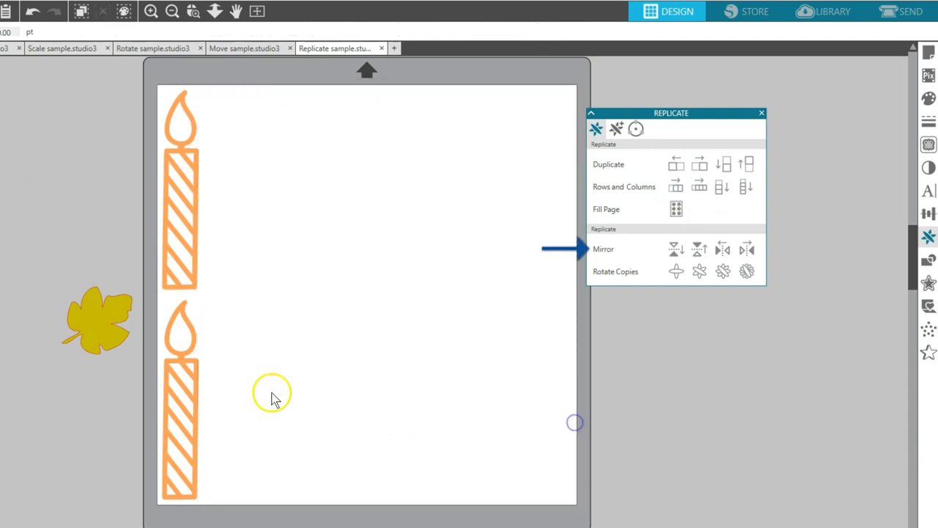
Delete the lower candle and move the remaining candle toward the middle of the page
left_click(187, 398)
key("Delete")
left_click_drag(195, 250, 333, 297)
Create mirrored copies of the candle below, to the right and above
left_click(676, 252)
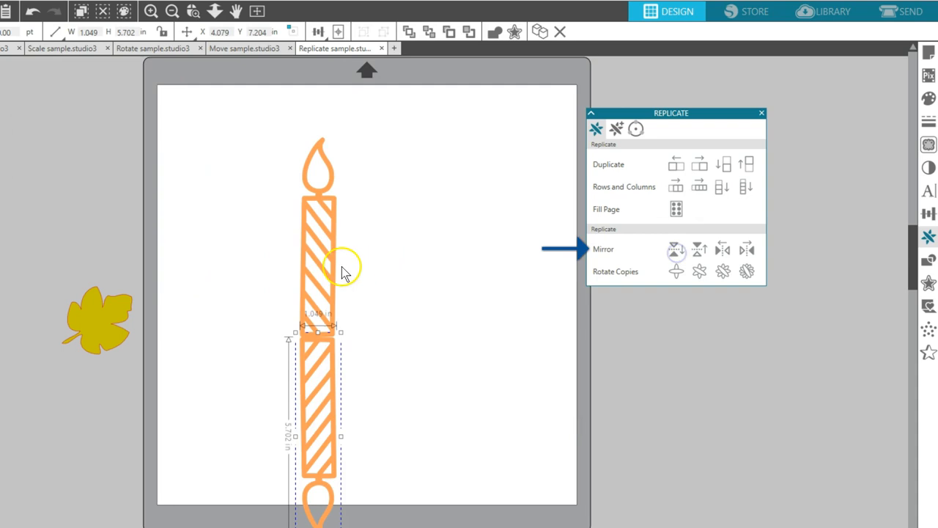
left_click(345, 272, "shift")
left_click(747, 249)
left_click(699, 250)
scroll(472, 287, "up", 2)
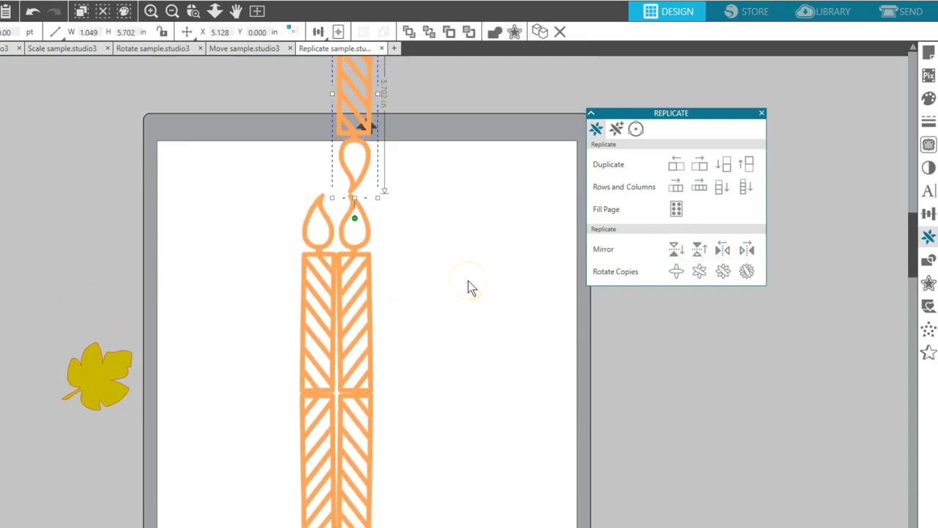
Separate one upright candle from the mirrored group, delete all the others, and park it off the page above the leaf
left_click_drag(305, 275, 234, 238)
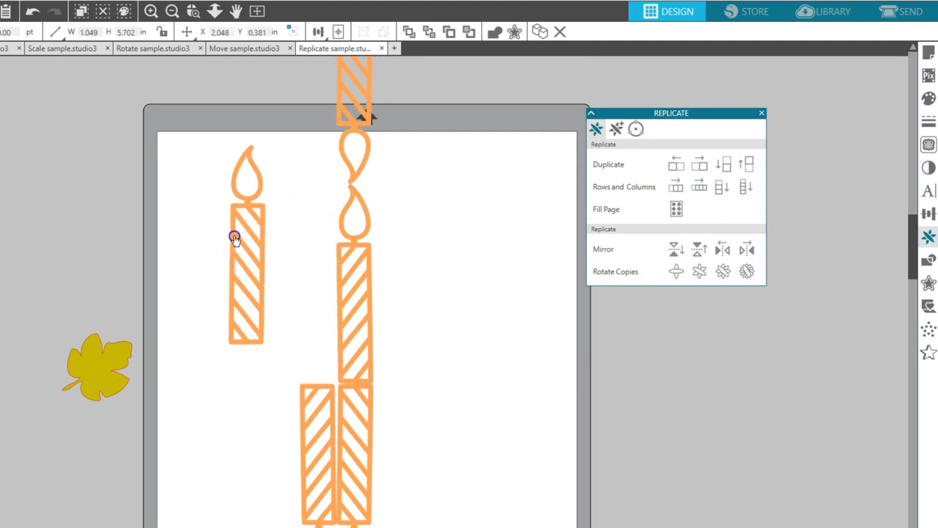
left_click_drag(292, 97, 397, 431)
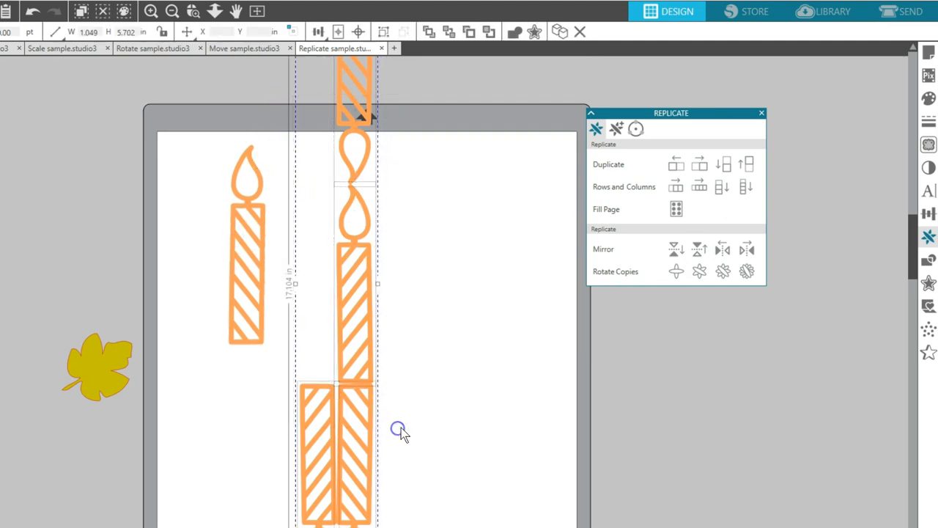
key("Delete")
left_click_drag(235, 277, 115, 251)
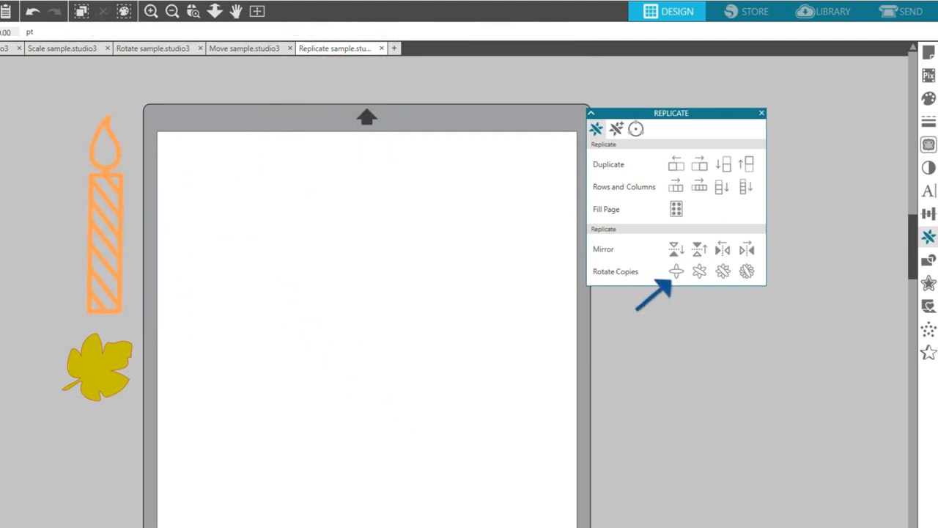
Draw a tall ellipse about 1.66 by 4.67 in and build a flower pattern beside it from one, then three, rotated copies
left_click_drag(343, 228, 406, 397)
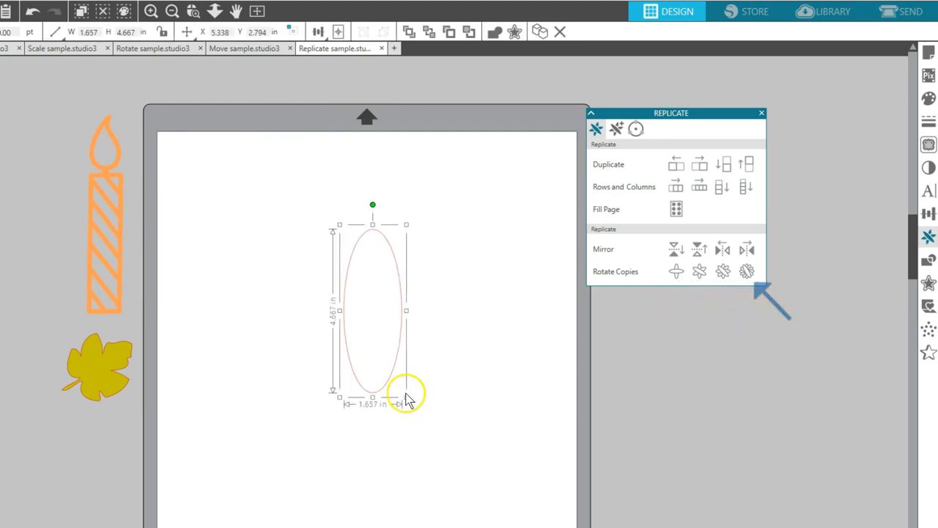
left_click(676, 271)
left_click_drag(438, 335, 508, 449)
left_click(723, 271)
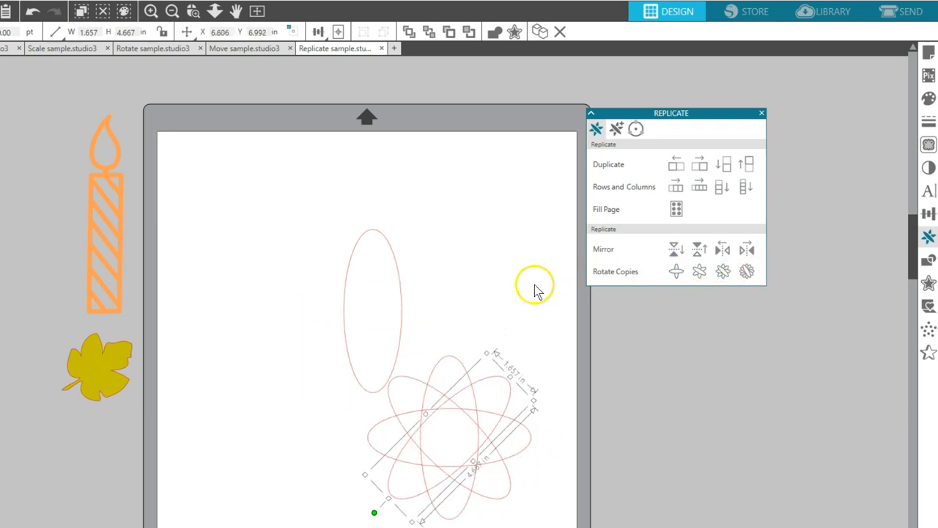
Delete all the ellipses and display the replicate options for number, position and rotation of copies
key("ctrl+a")
key("Delete")
left_click(616, 129)
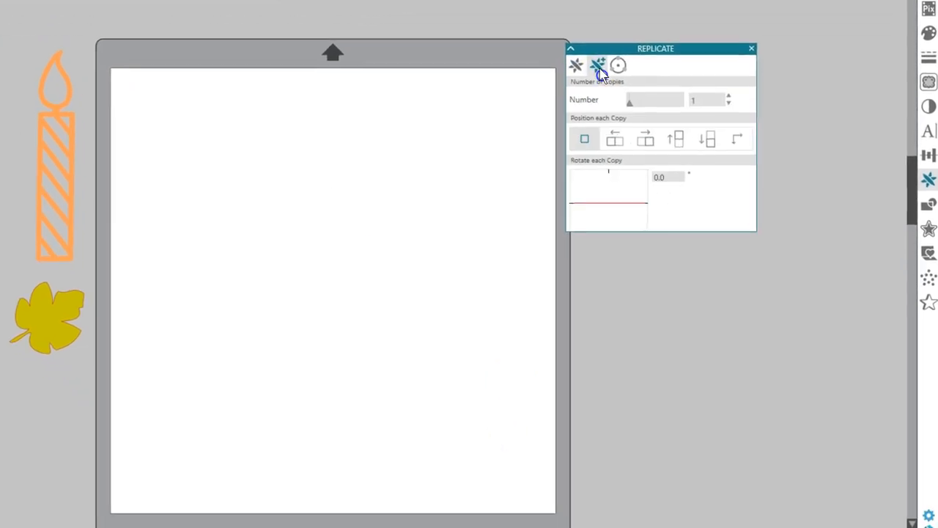
left_click(576, 68)
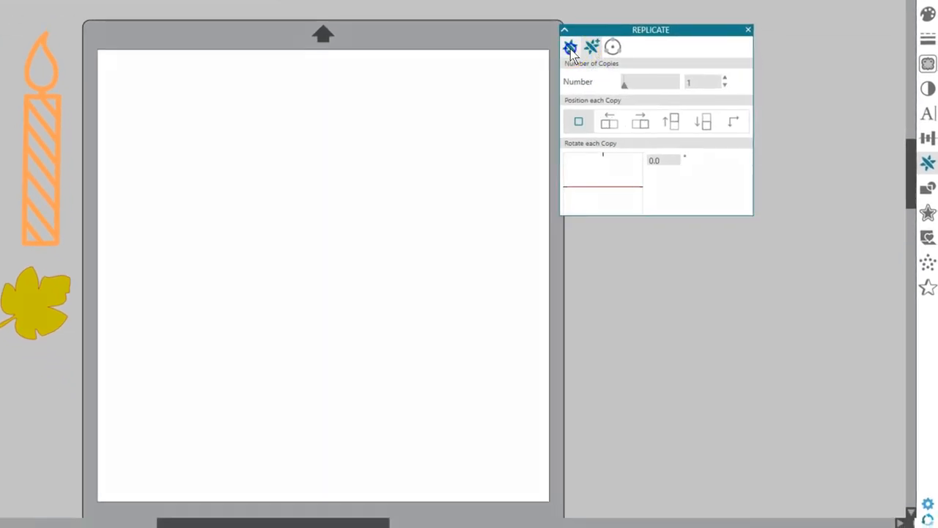
left_click(592, 46)
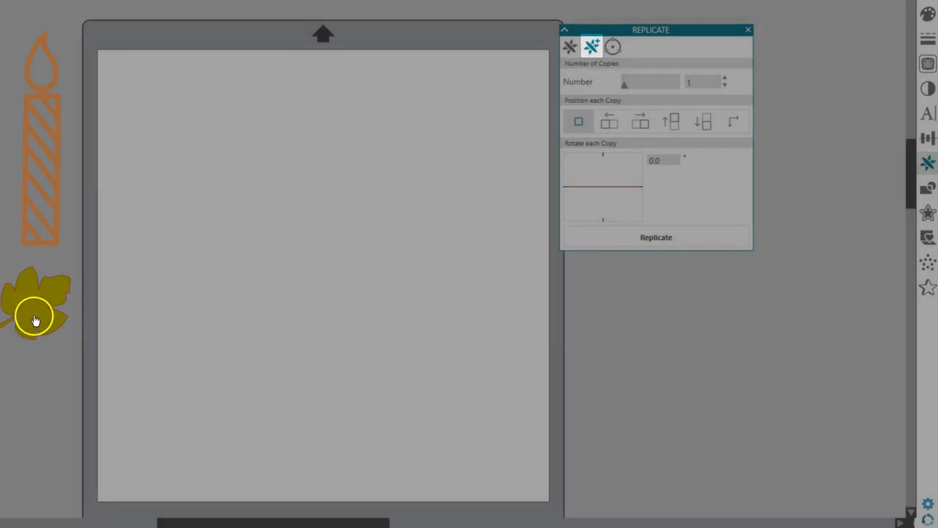
Move the leaf to the page's upper-left corner and replicate it rightward with five copies
left_click_drag(32, 315, 140, 104)
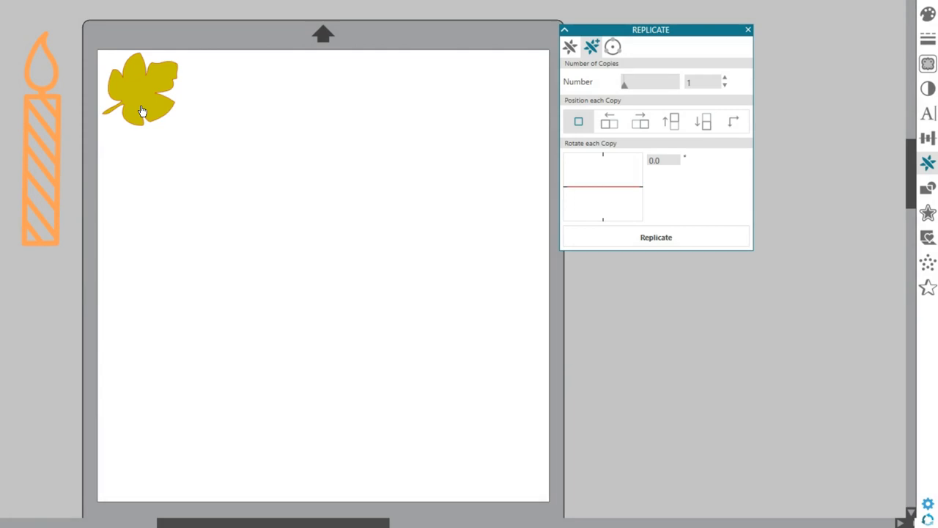
left_click(143, 111)
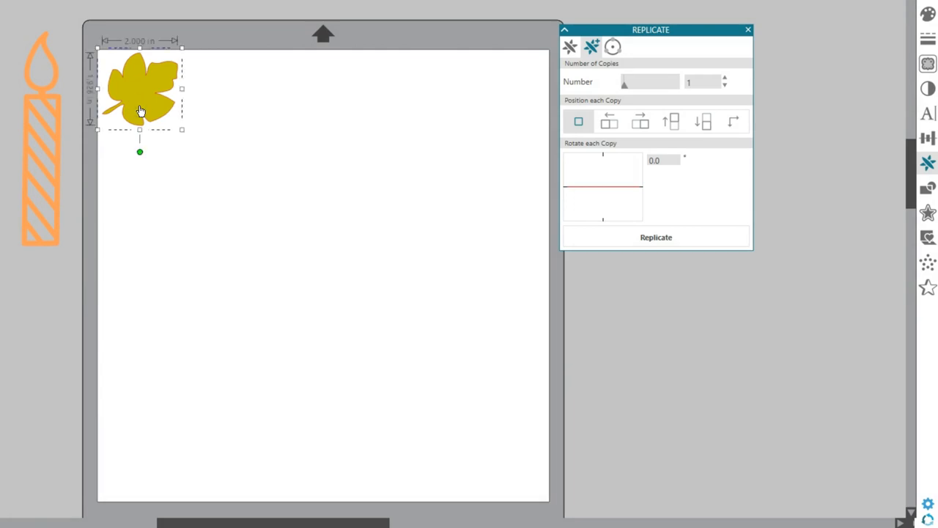
left_click_drag(139, 106, 137, 106)
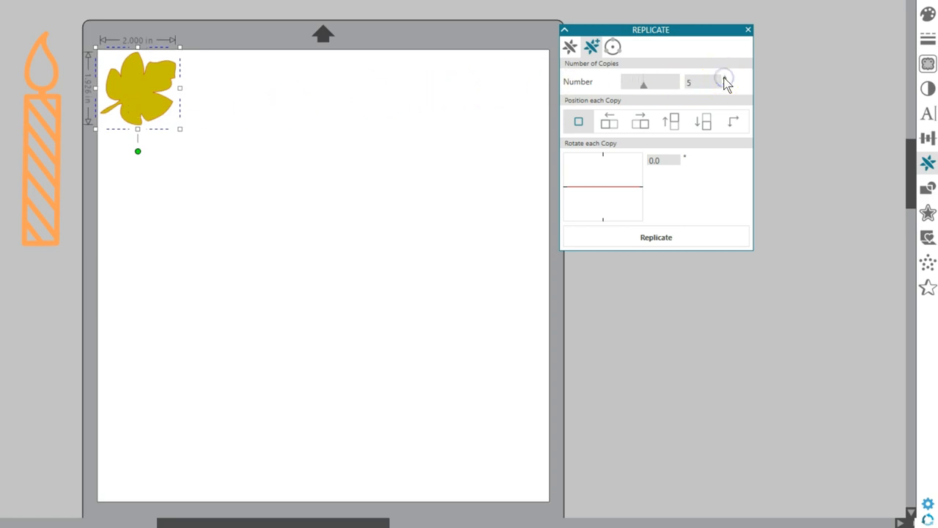
left_click(648, 129)
left_click(642, 129)
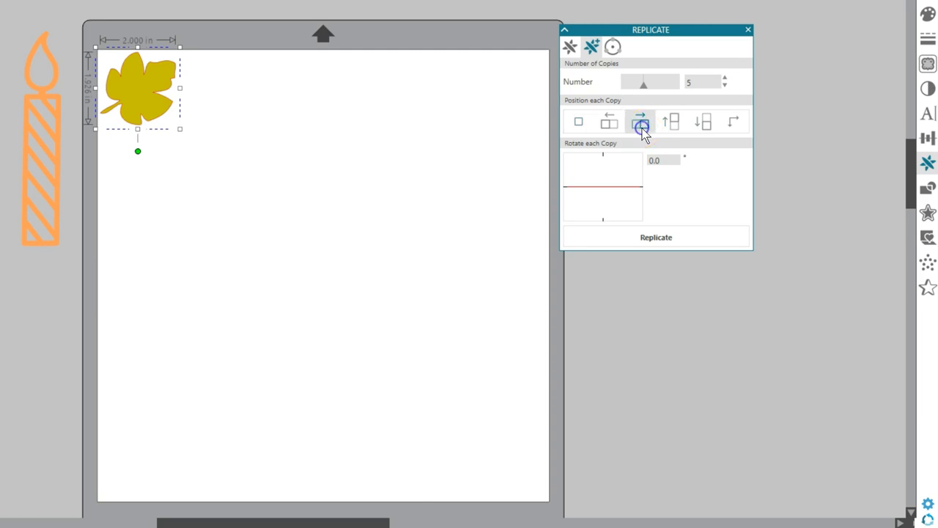
left_click(665, 241)
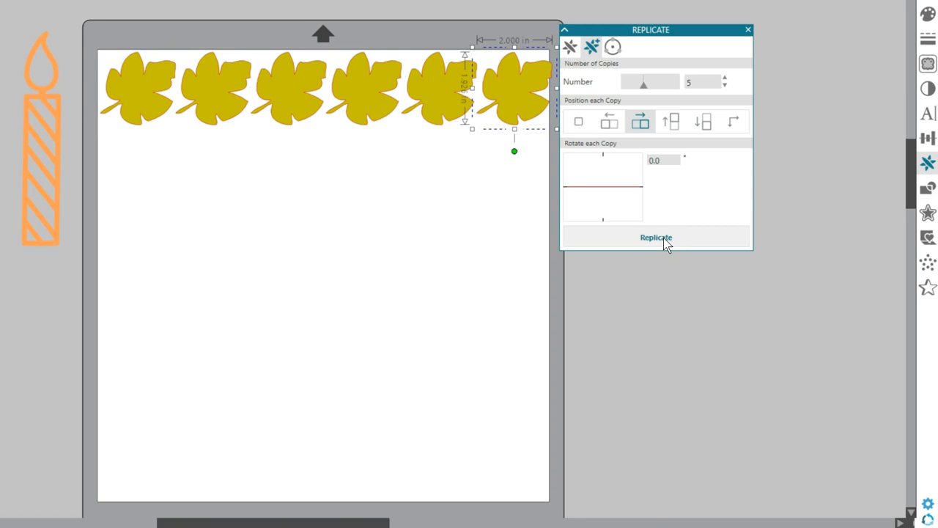
Replicate the upper-left leaf downward with five copies, rotating each copy by -90 degrees
left_click(188, 173)
left_click(146, 119)
scroll(440, 191, "down", 1)
left_click_drag(640, 188, 606, 155)
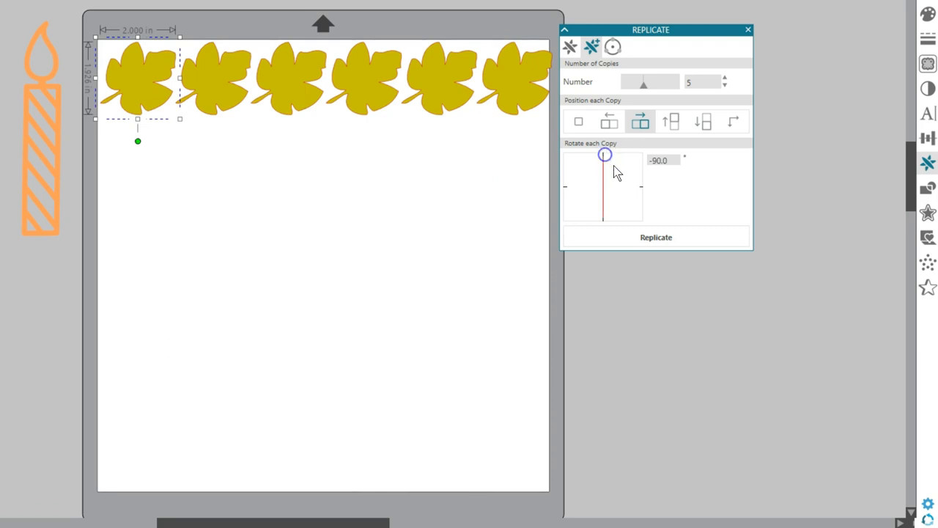
left_click(704, 125)
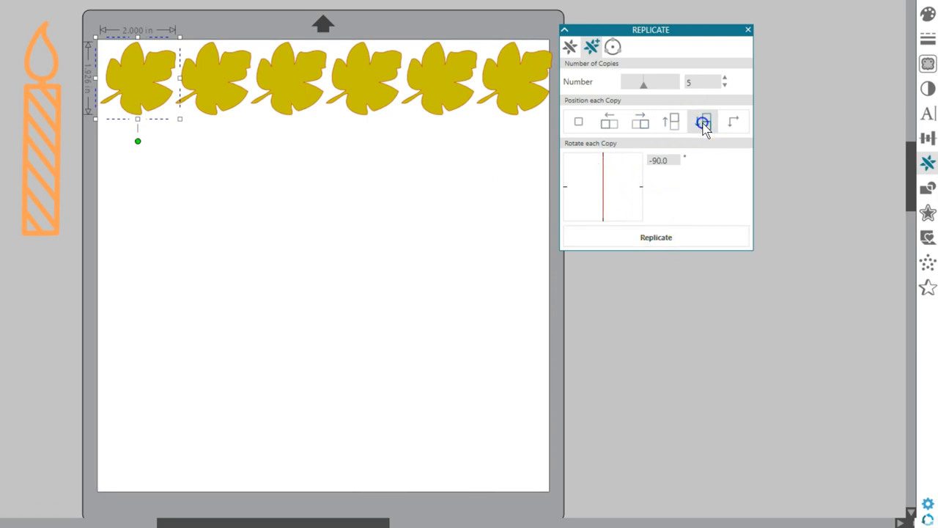
left_click(657, 238)
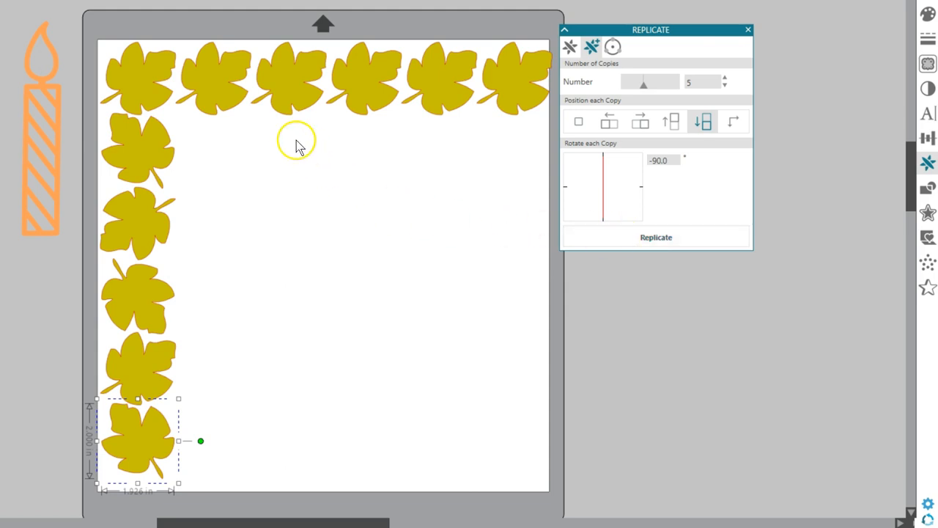
Replicate the upper-left leaf diagonally with five copies, using custom X and Y offsets of 2 in
left_click(268, 149)
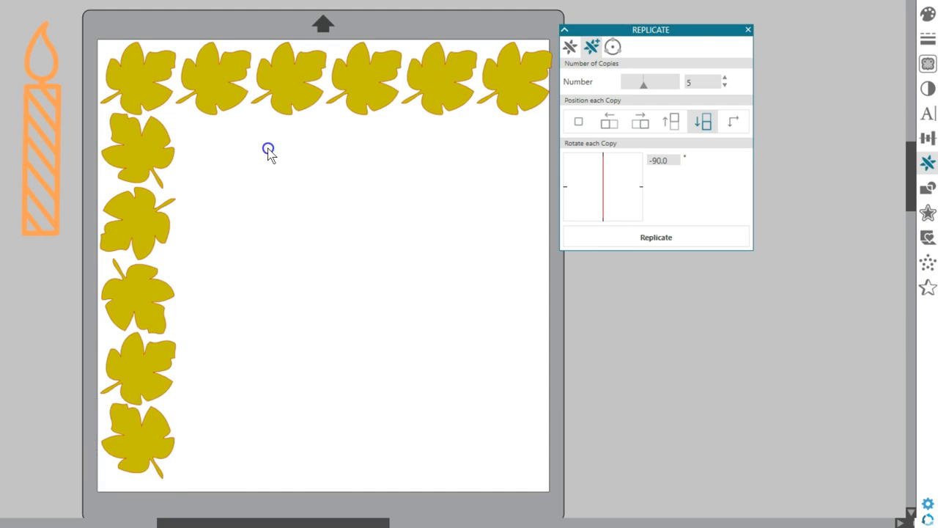
left_click(164, 99)
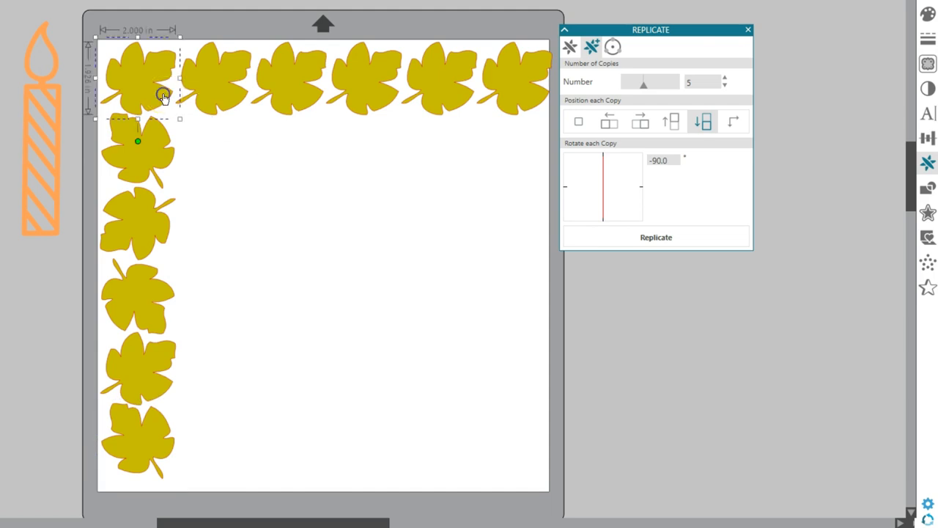
left_click(575, 71)
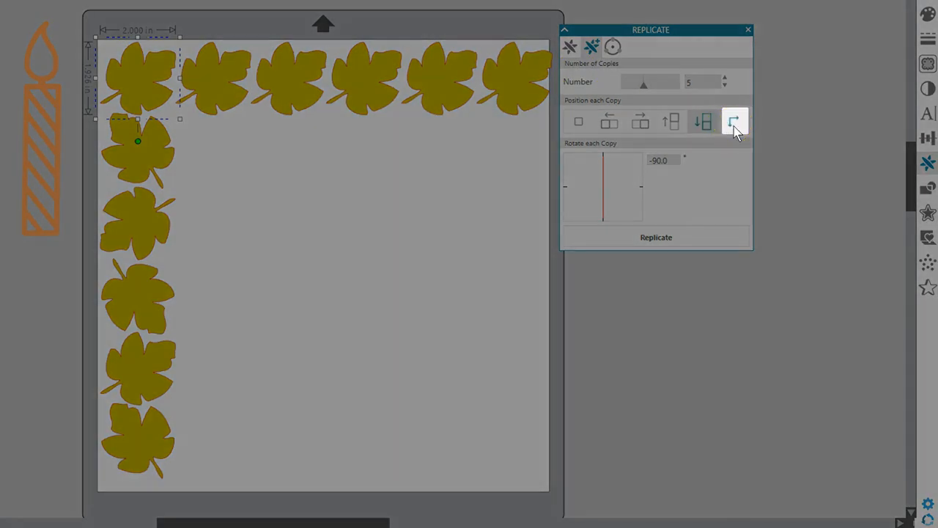
left_click(734, 123)
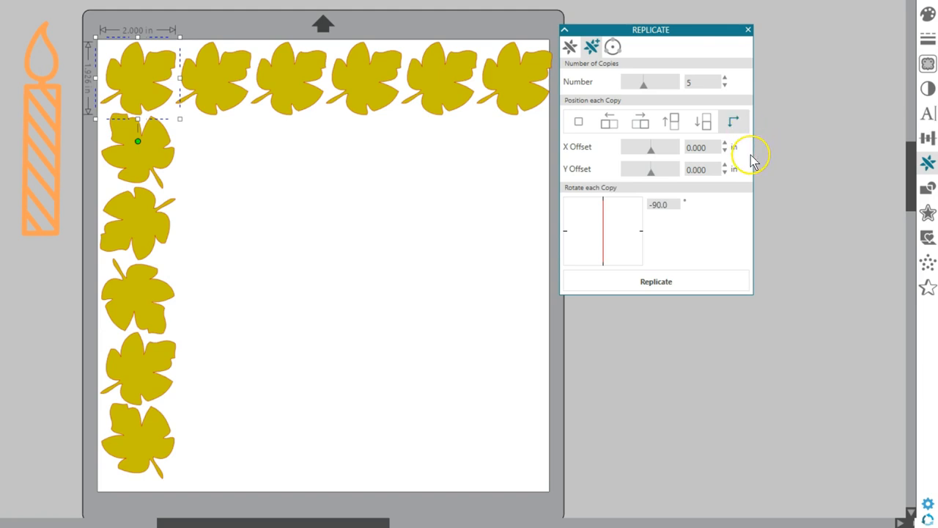
double_click(689, 147)
type("2")
double_click(699, 168)
type("2")
left_click(661, 281)
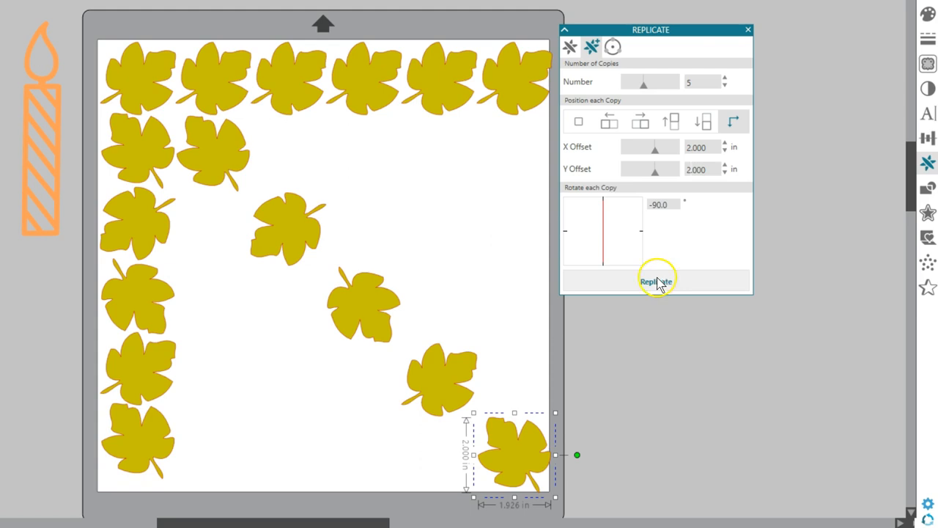
Replicate the second diagonal copy of the leaf five times with a 0.25 in X offset, zero Y offset and no rotation
left_click(314, 212)
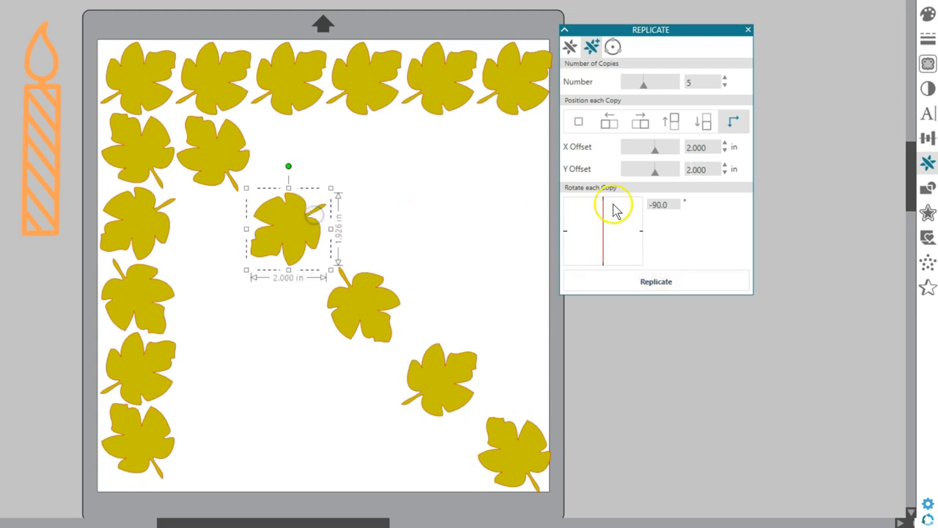
left_click_drag(602, 205, 638, 230)
left_click(678, 170)
left_click(680, 148)
type(".25")
left_click(667, 282)
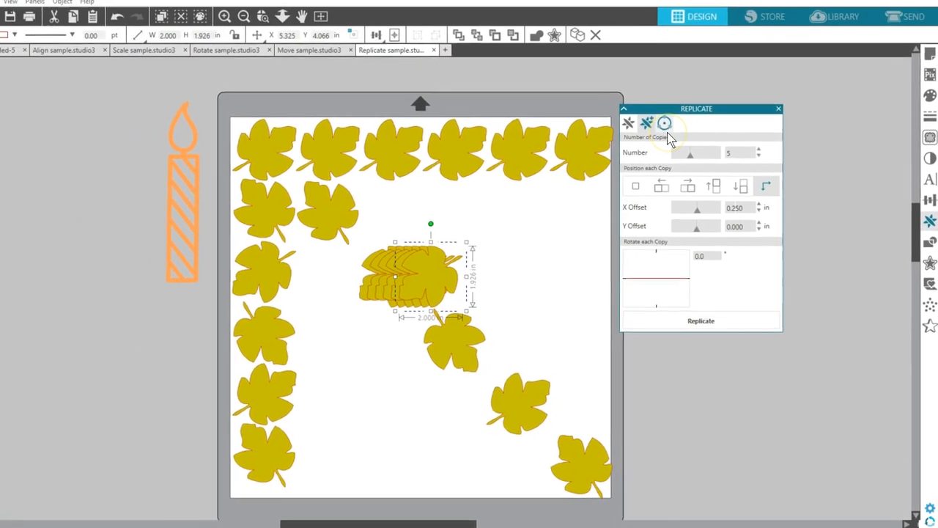
Fit the whole page in view and move the Replicate panel clear of the page
left_click(344, 35)
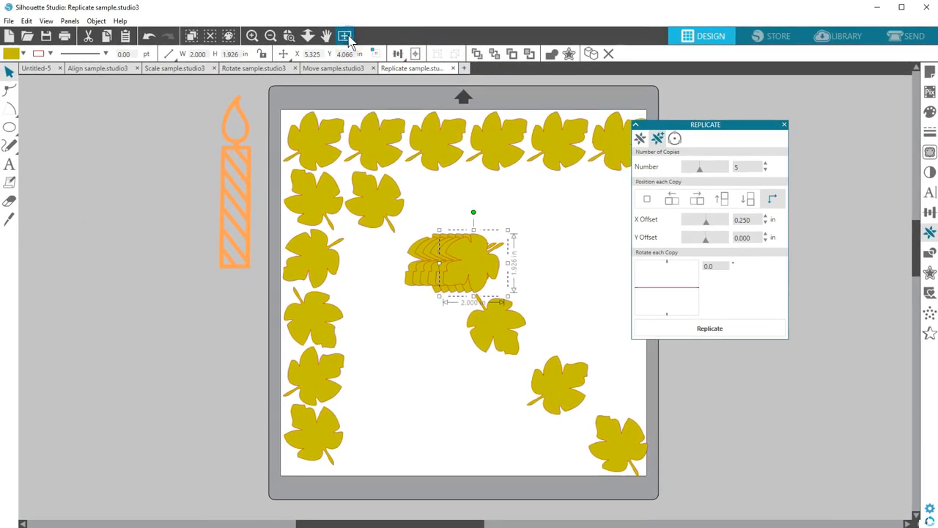
left_click_drag(767, 127, 846, 127)
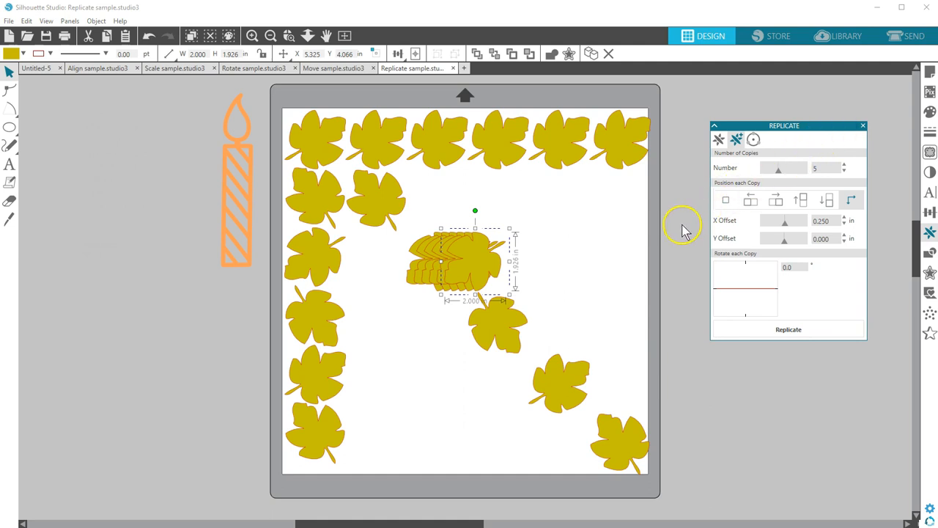